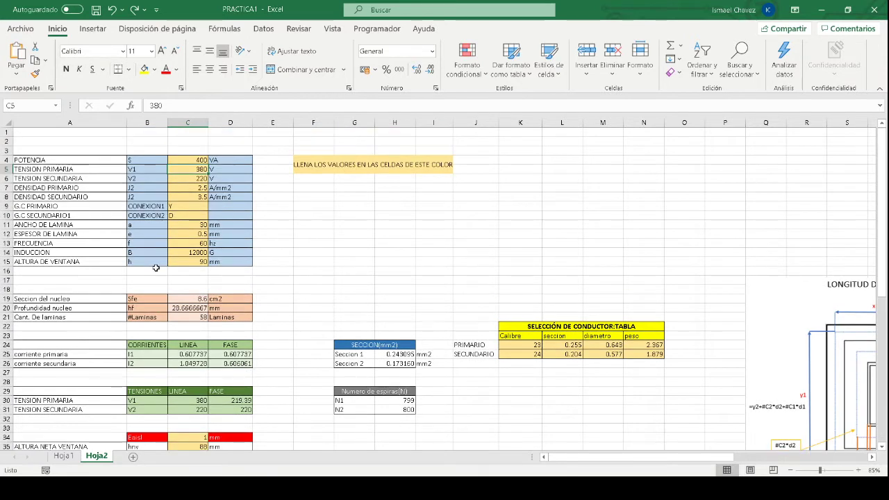
# Step: Review the transformer's yellow input cells C4:C15, from power, voltages and current densities to connection types, lamination data and window height
pyautogui.scroll(1, 155, 266)
pyautogui.moveTo(186, 160); pyautogui.dragTo(189, 261)
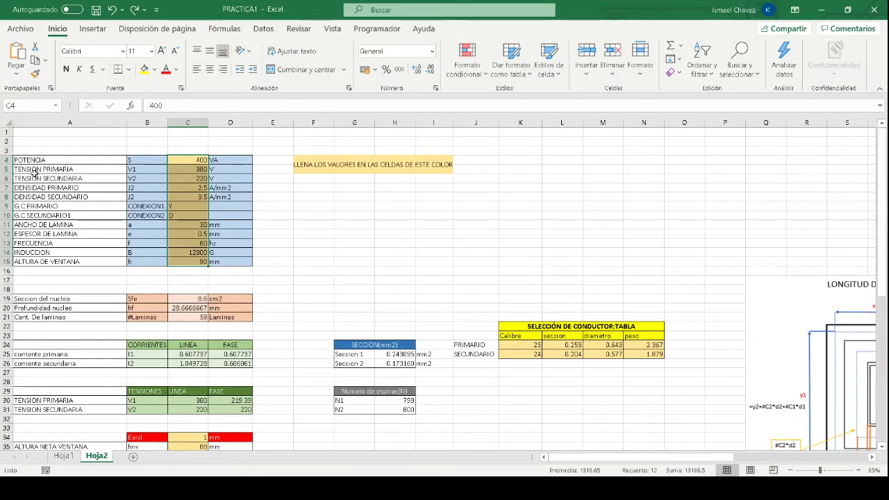
pyautogui.click(190, 159)
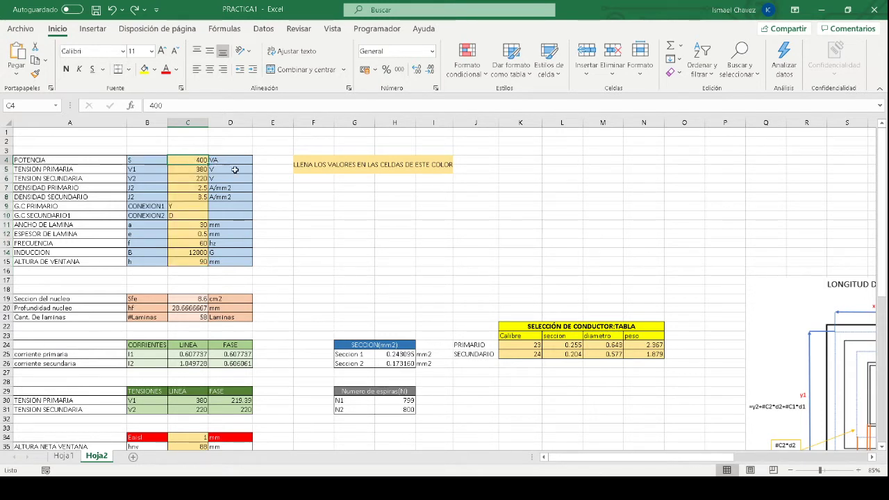
pyautogui.click(185, 173)
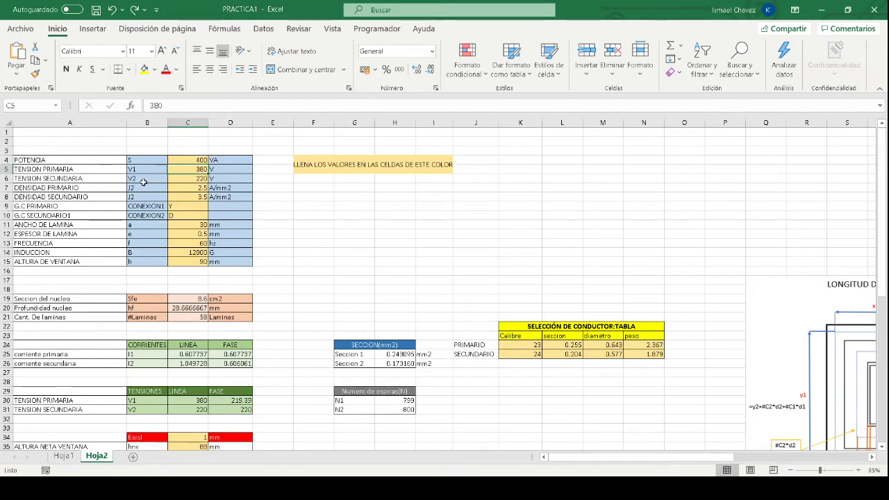
pyautogui.click(189, 179)
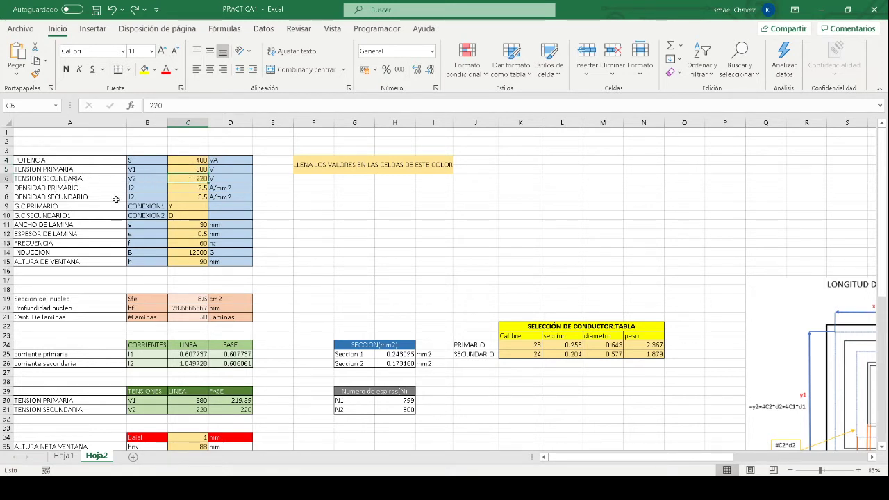
pyautogui.click(186, 187)
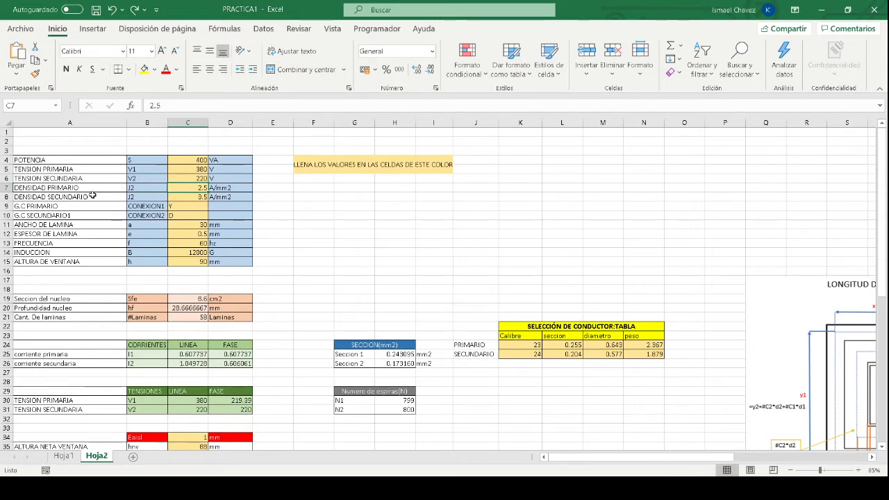
pyautogui.click(190, 198)
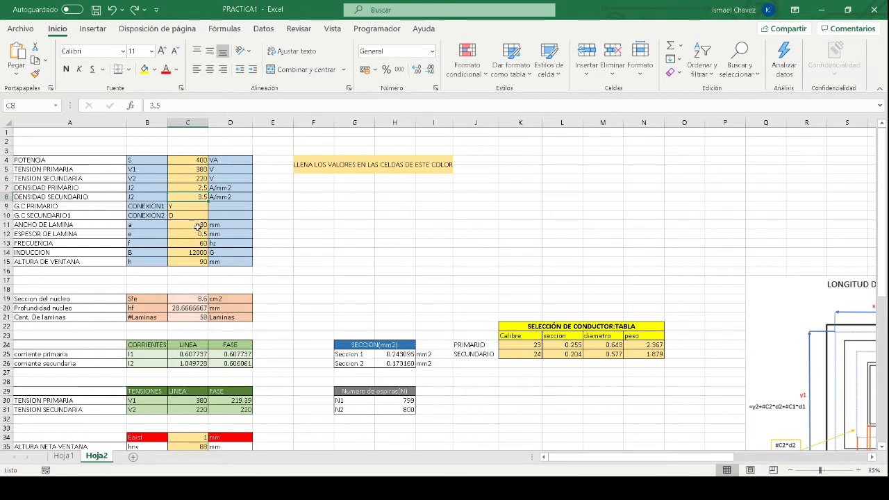
pyautogui.moveTo(185, 207); pyautogui.dragTo(185, 210)
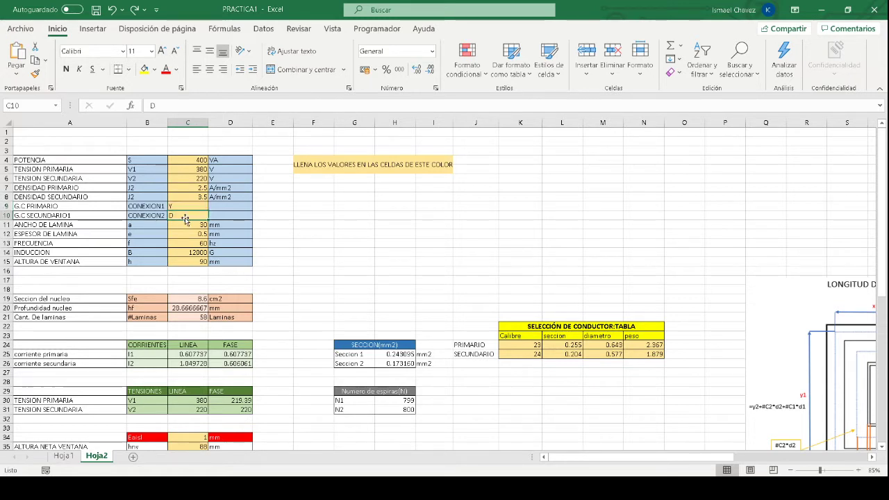
pyautogui.click(185, 216)
pyautogui.click(194, 238)
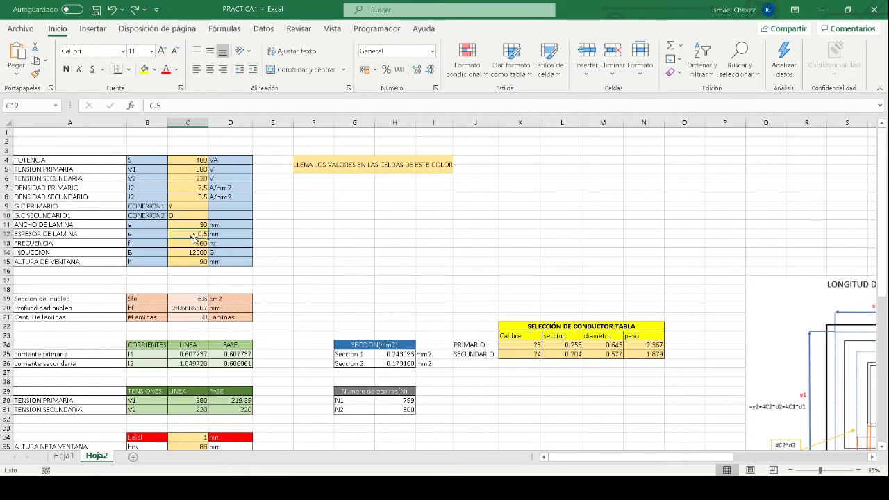
pyautogui.scroll(-1, 208, 237)
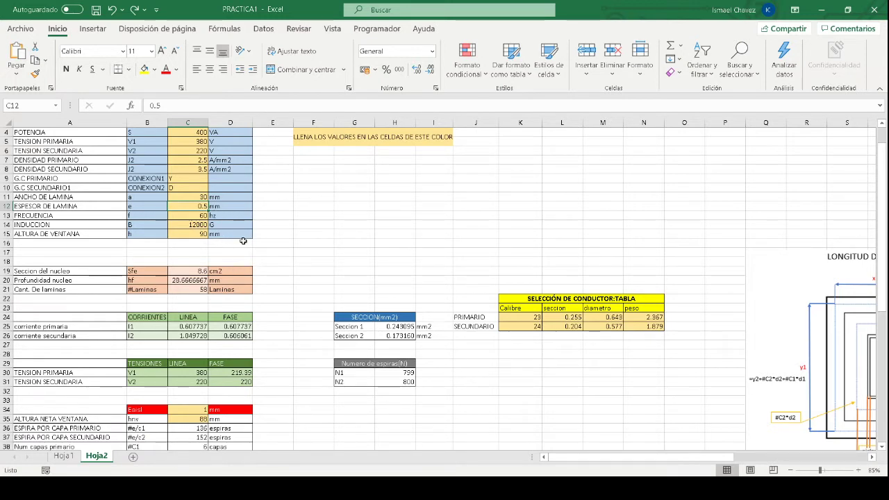
pyautogui.click(179, 233)
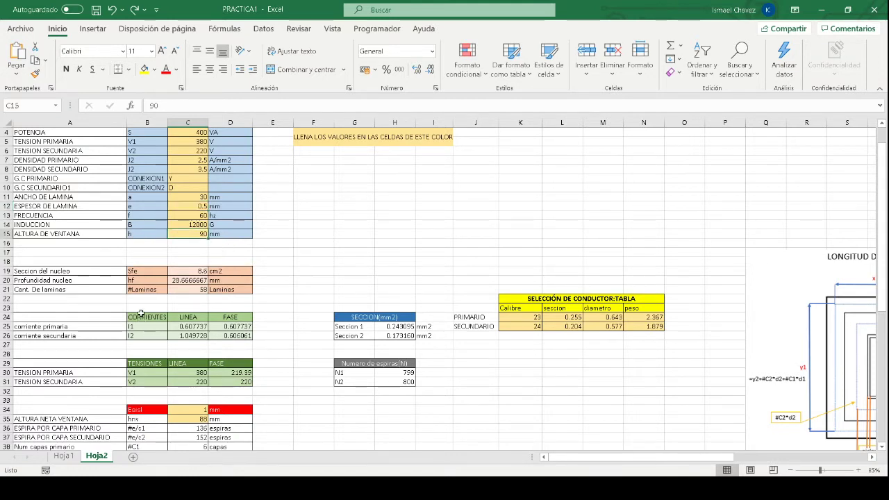
# Step: Examine the formulas for core section, core depth and number of laminations in C19:C21 and the input cells they reference
pyautogui.scroll(-1, 148, 245)
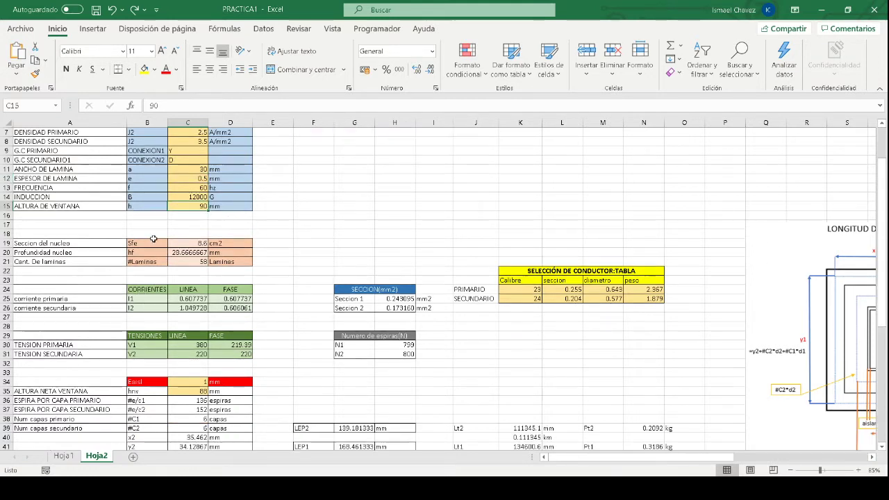
pyautogui.click(191, 242)
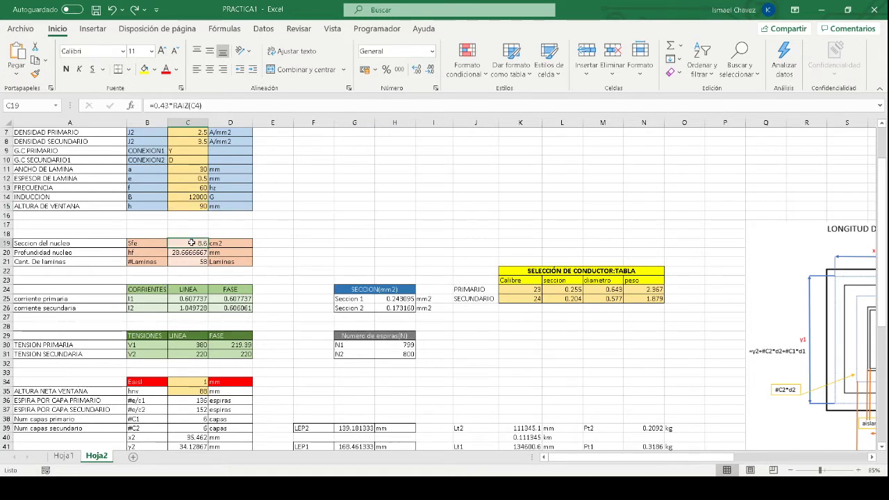
pyautogui.doubleClick(192, 242)
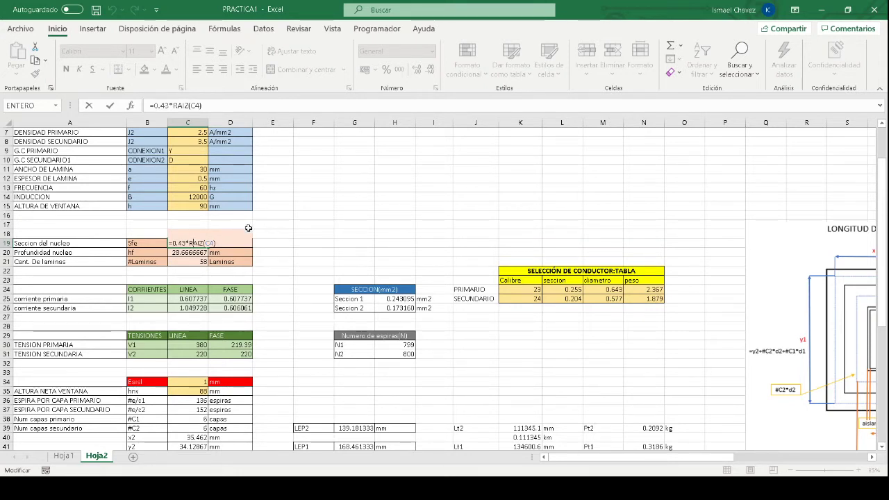
pyautogui.scroll(2, 248, 228)
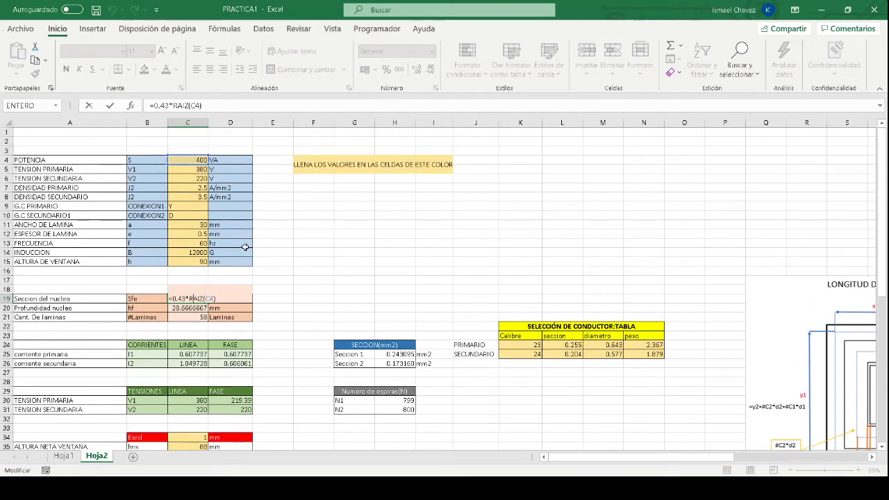
pyautogui.scroll(-1, 245, 247)
pyautogui.press('Return')
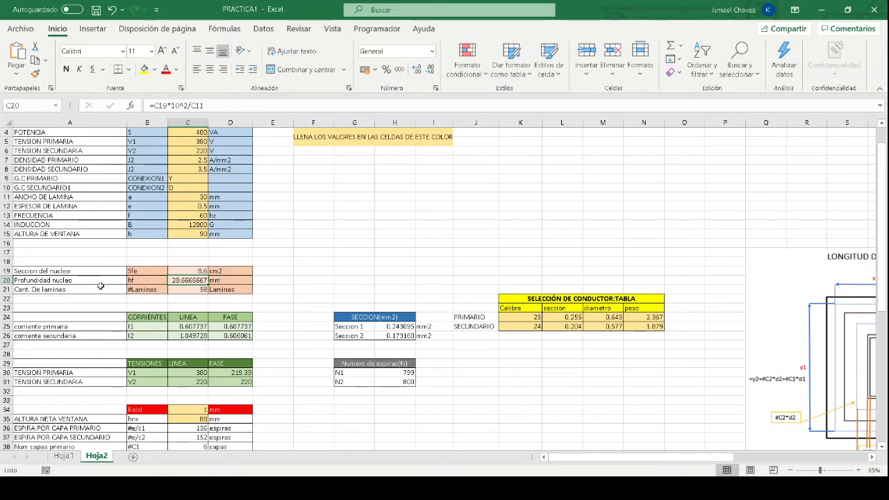
pyautogui.doubleClick(190, 280)
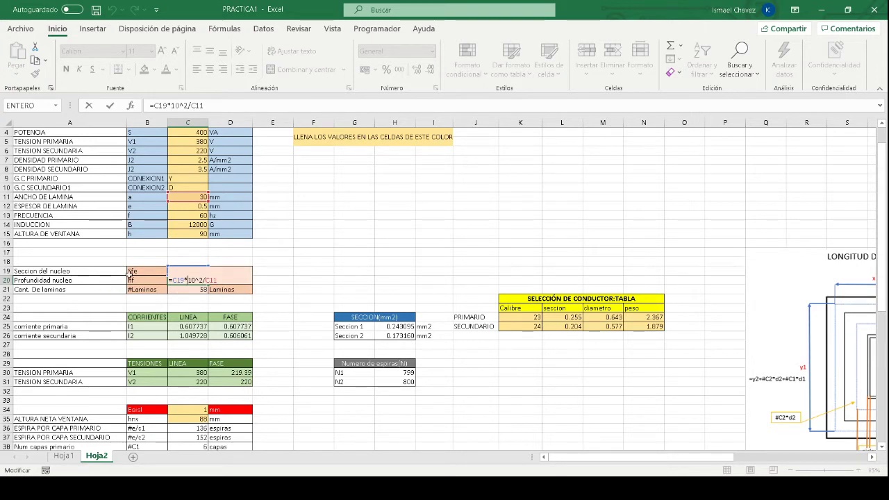
pyautogui.hotkey('ctrl', 'Return')
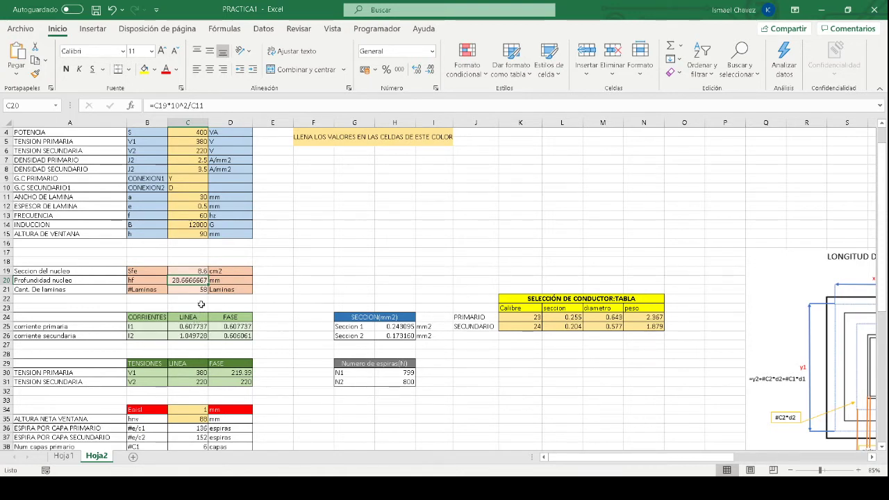
pyautogui.doubleClick(198, 290)
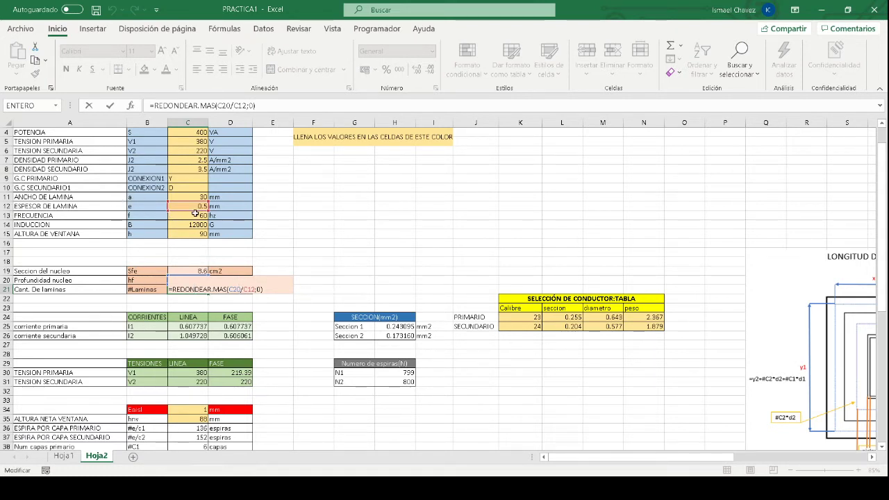
pyautogui.hotkey('ctrl', 'Return')
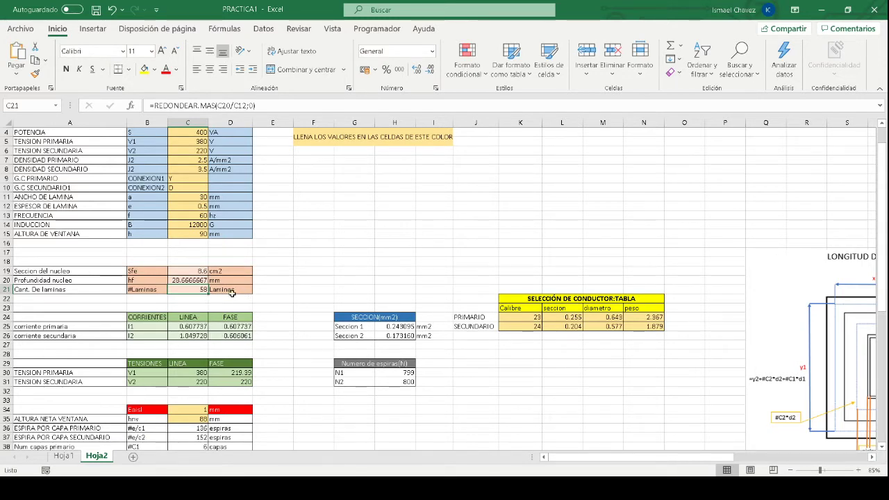
# Step: Inspect the line and phase current formulas for the primary and secondary windings in C25:D26
pyautogui.scroll(-1, 231, 292)
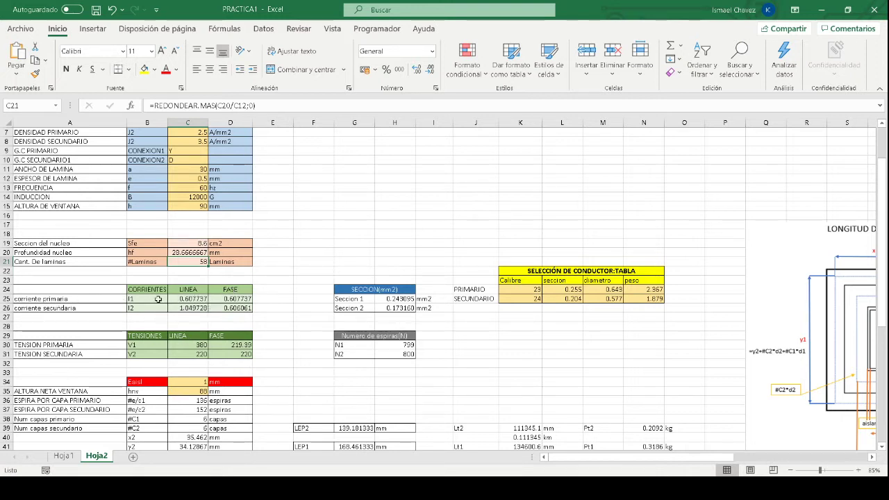
pyautogui.doubleClick(193, 299)
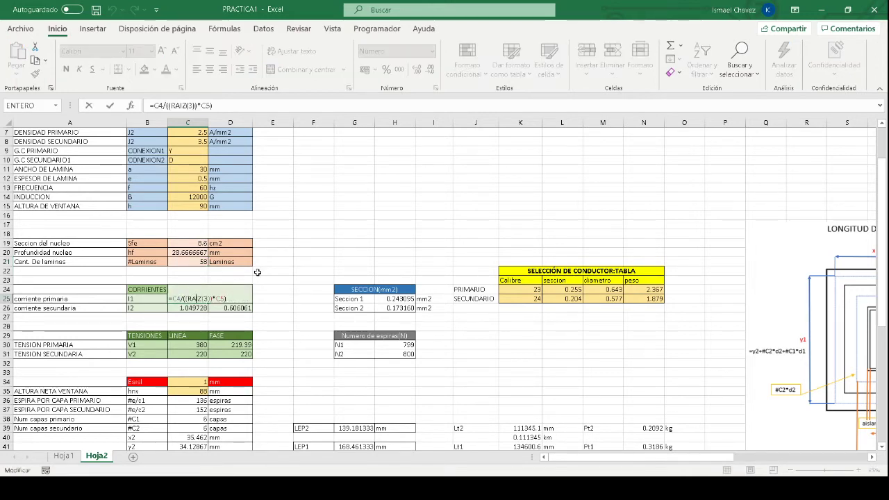
pyautogui.scroll(2, 257, 273)
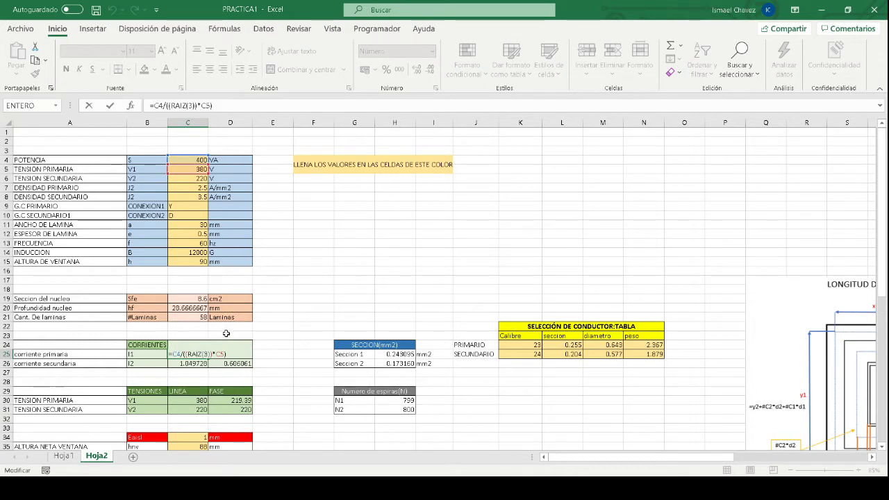
pyautogui.hotkey('ctrl', 'Return')
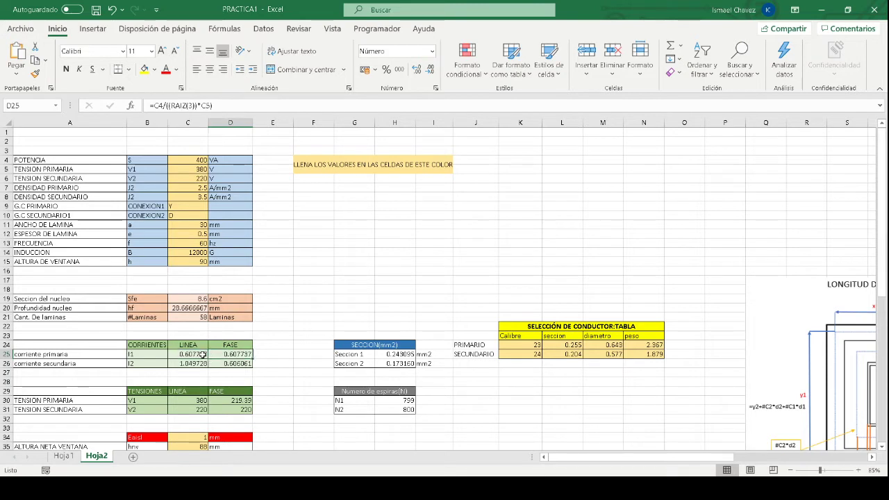
pyautogui.click(229, 354)
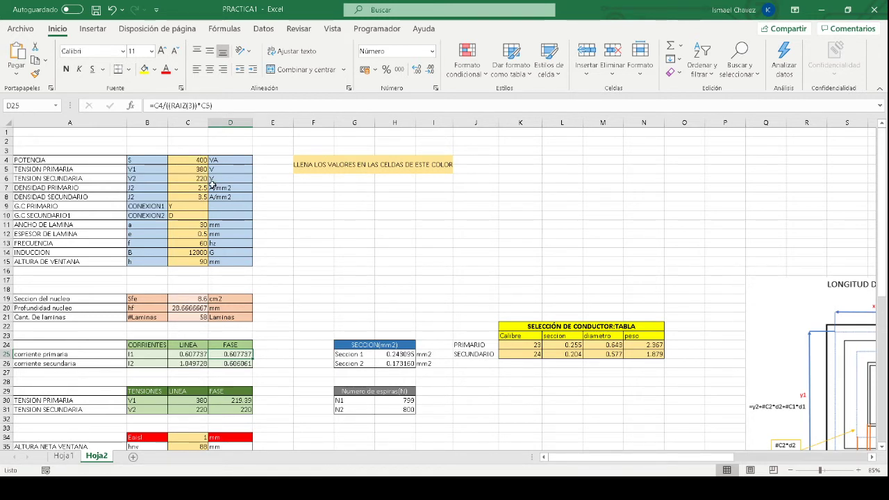
pyautogui.click(193, 365)
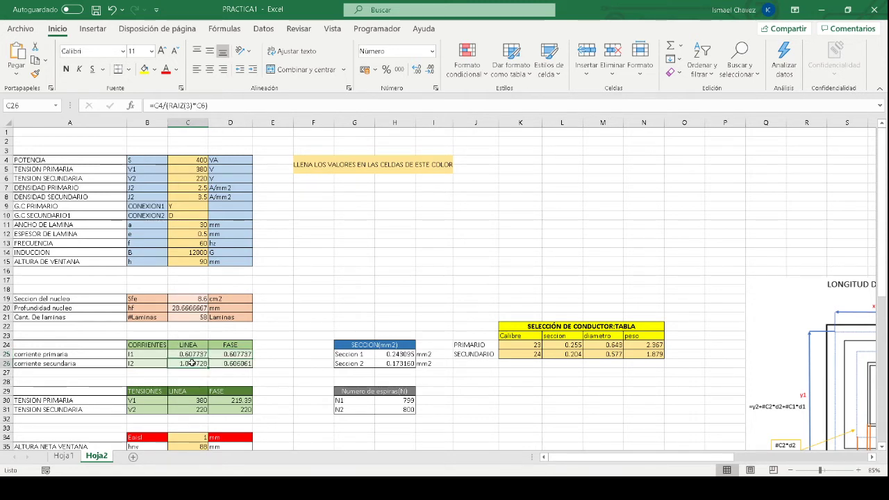
pyautogui.doubleClick(193, 362)
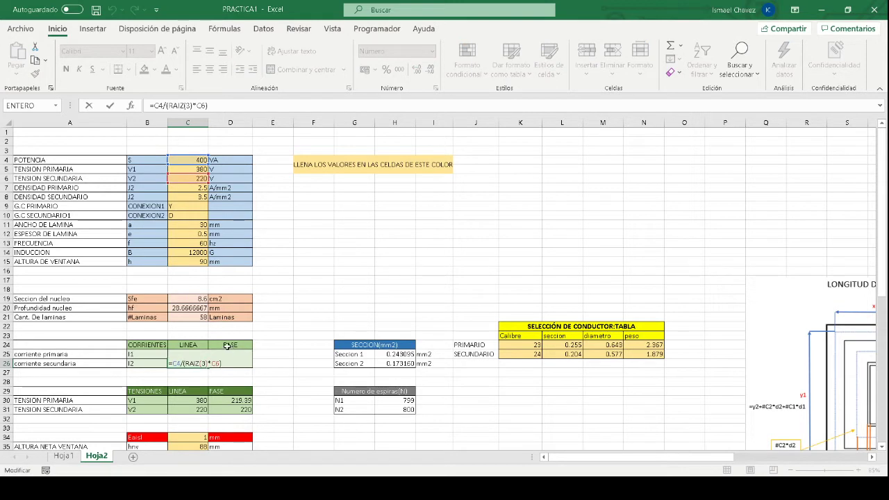
pyautogui.press('Escape')
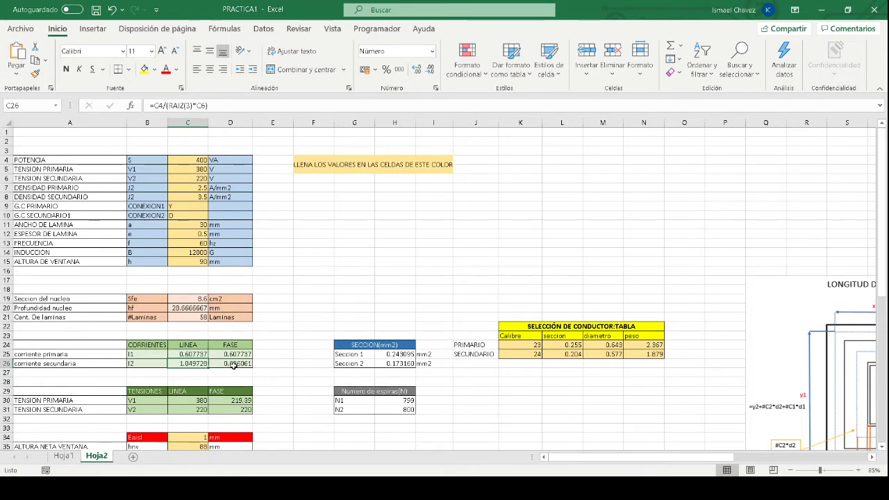
pyautogui.click(234, 364)
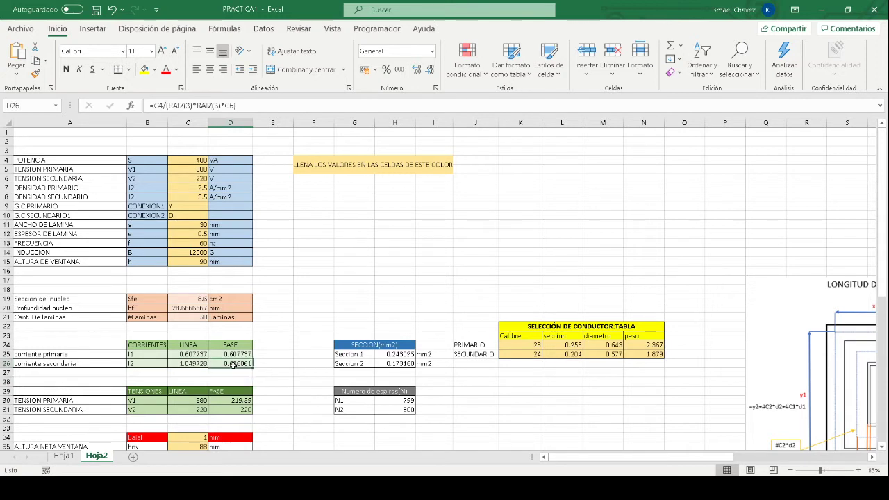
pyautogui.doubleClick(234, 364)
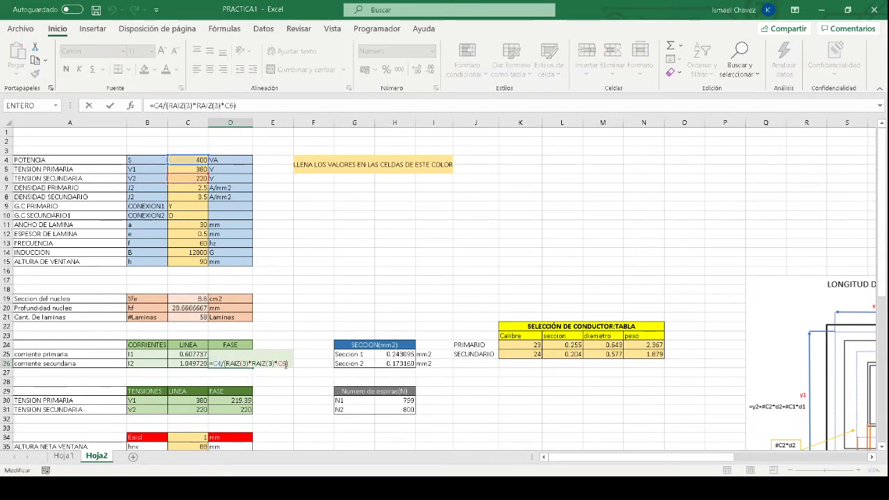
pyautogui.press('Return')
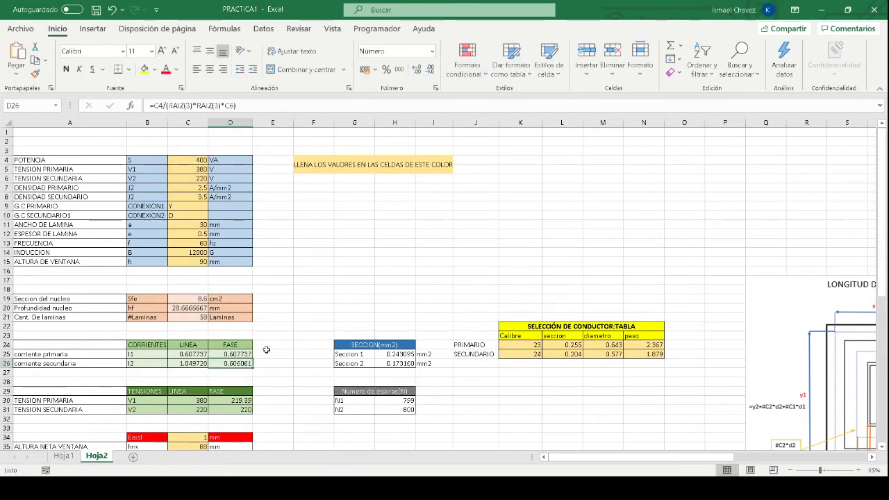
# Step: Inspect the line and phase voltage formulas for the primary and secondary windings in C30:D31
pyautogui.scroll(-1, 268, 348)
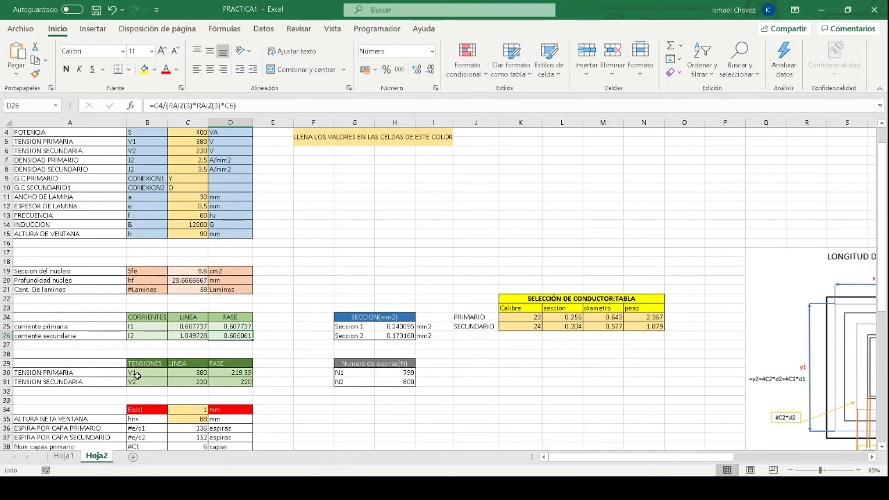
pyautogui.click(198, 374)
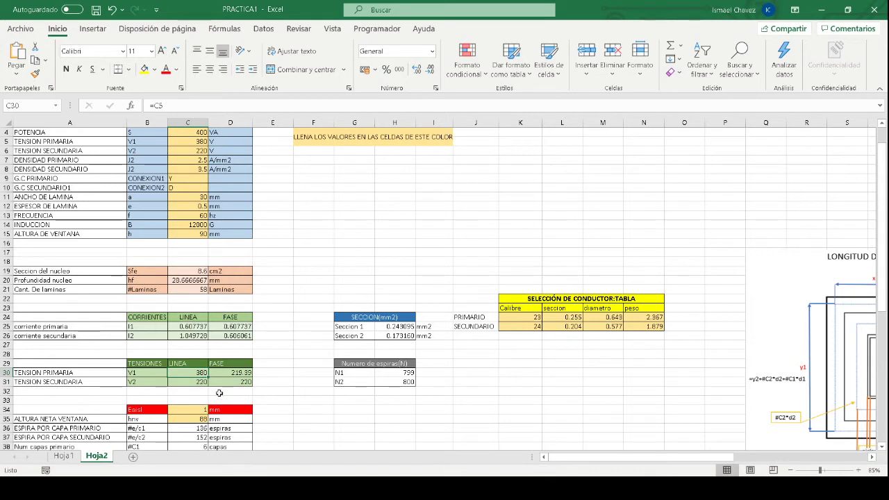
pyautogui.click(197, 382)
pyautogui.click(230, 373)
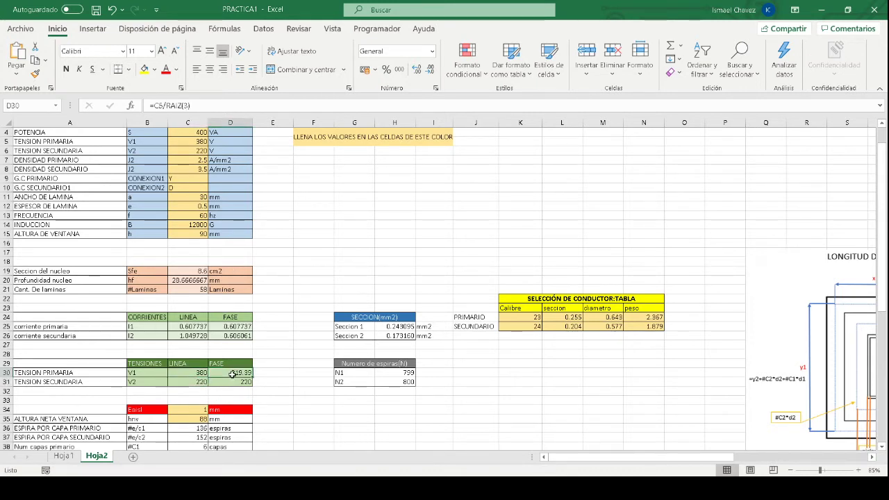
pyautogui.click(234, 387)
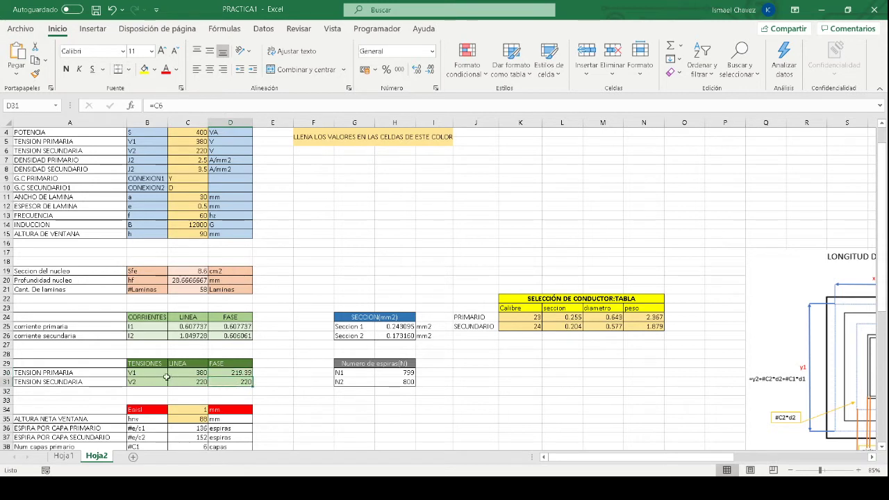
pyautogui.click(228, 373)
pyautogui.click(228, 382)
pyautogui.click(227, 373)
pyautogui.doubleClick(227, 374)
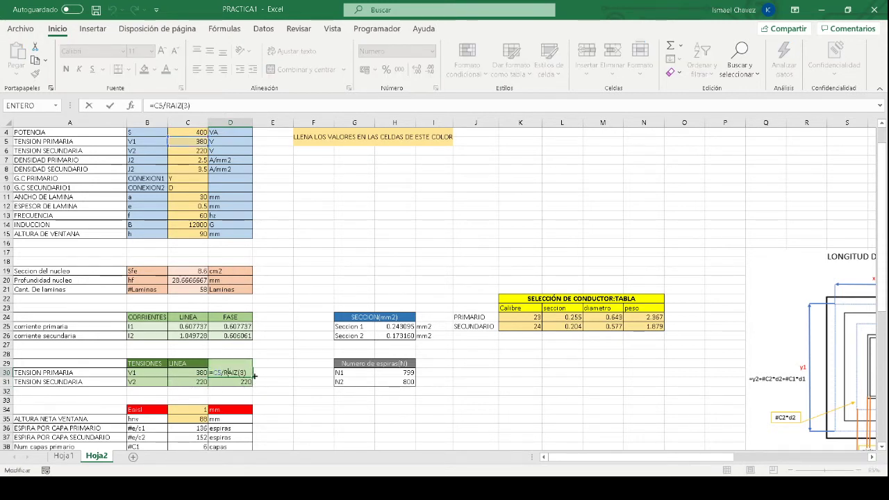
pyautogui.press('Escape')
pyautogui.click(241, 382)
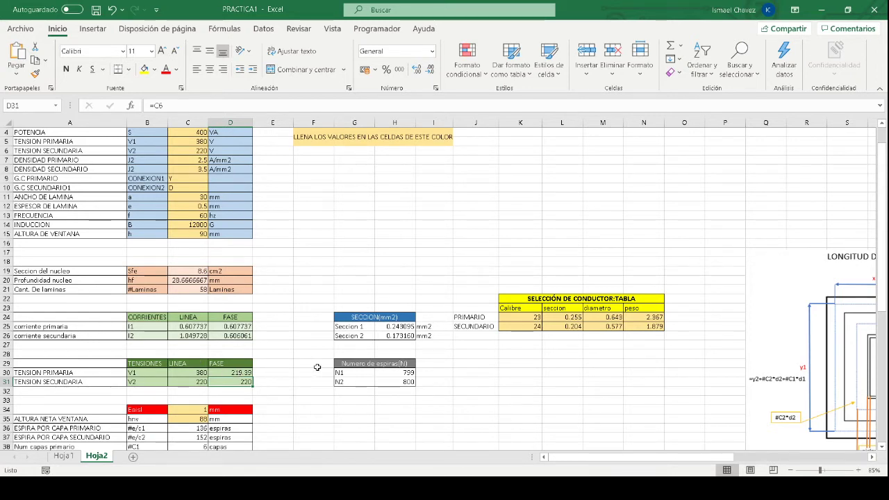
# Step: Examine the primary and secondary conductor section formulas in H25:H26 and the phase current and current density cells they reference
pyautogui.doubleClick(389, 326)
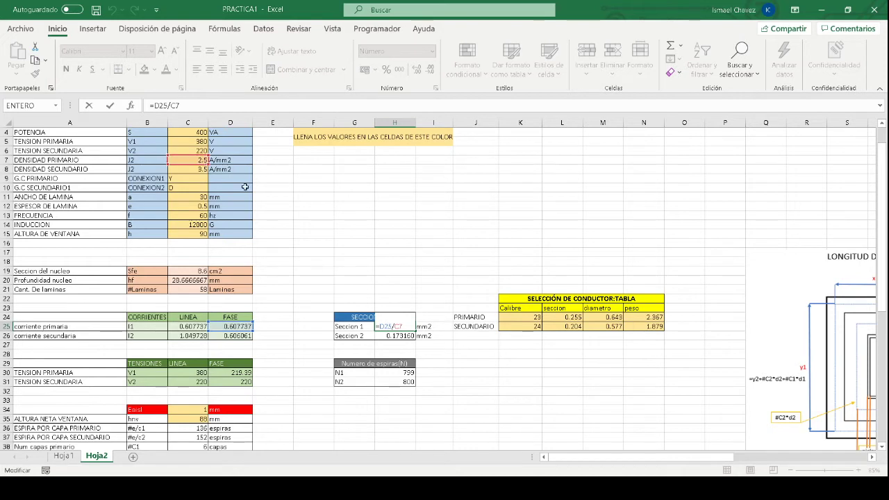
pyautogui.hotkey('ctrl', 'Return')
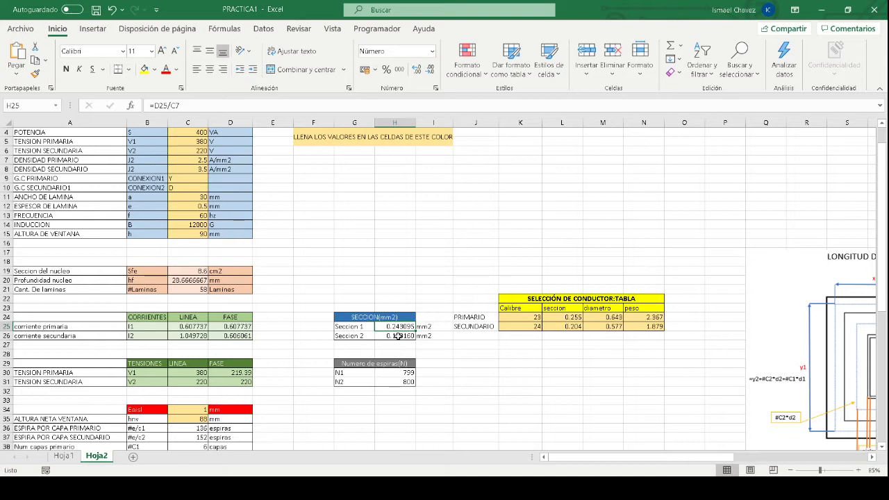
pyautogui.doubleClick(398, 335)
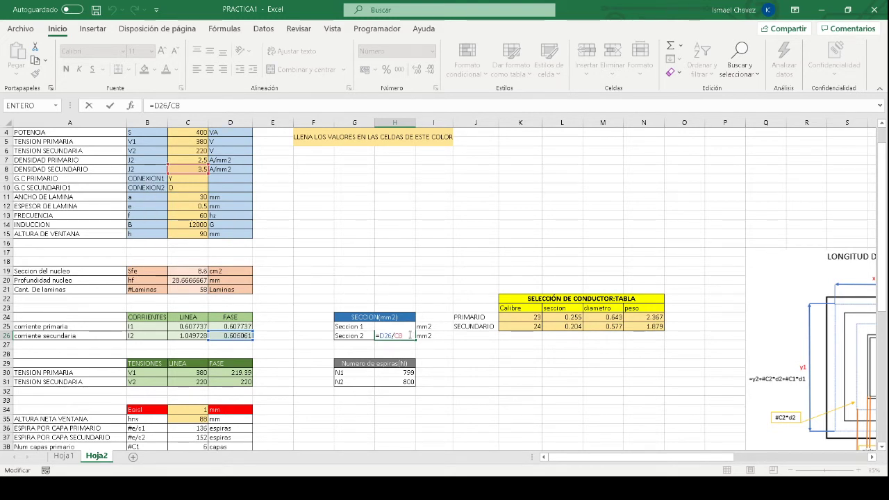
pyautogui.hotkey('ctrl', 'Return')
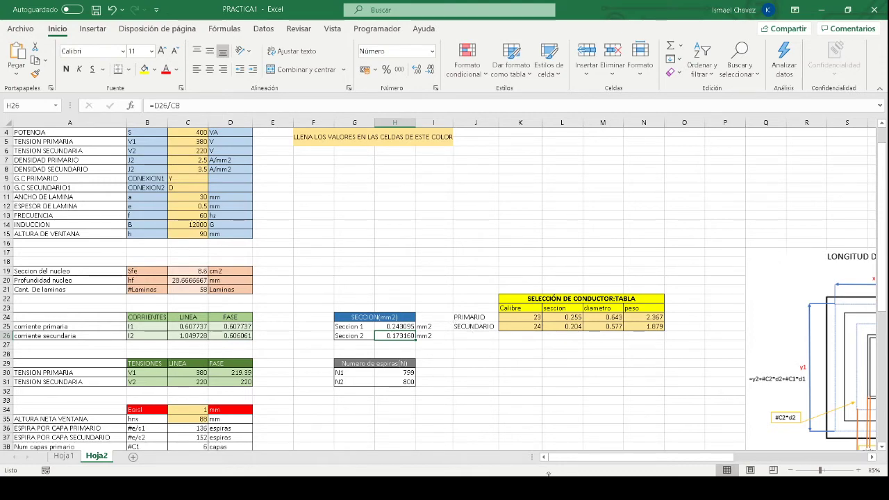
# Step: Compare the calculated conductor sections with the nominal section column of the AWG electrical parameters table, and check the primary gauge in K24
pyautogui.moveTo(598, 459); pyautogui.dragTo(713, 459)
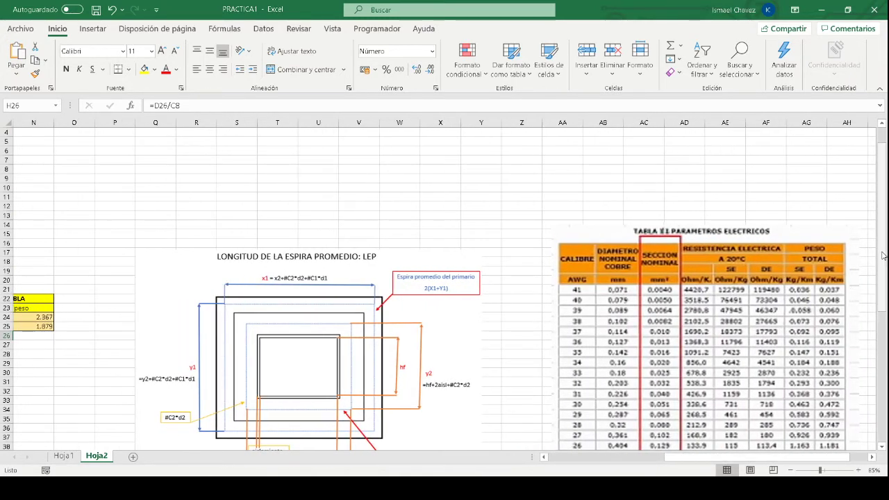
pyautogui.moveTo(883, 255); pyautogui.dragTo(873, 323)
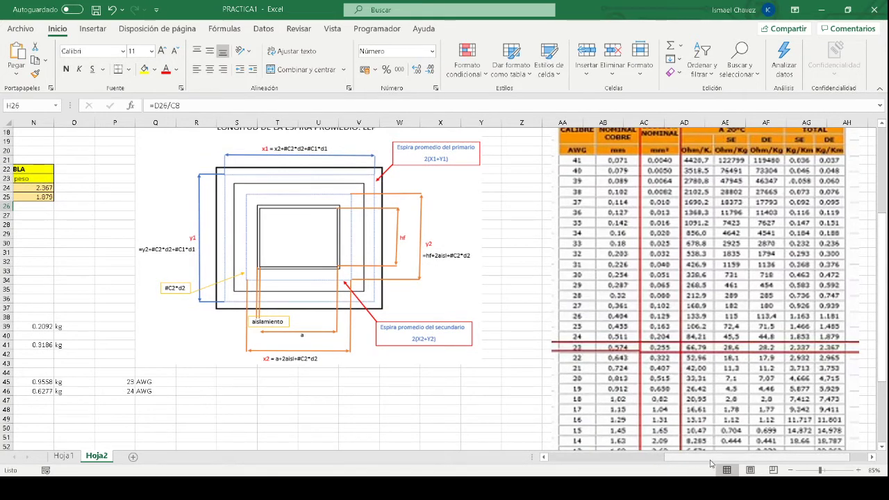
pyautogui.moveTo(718, 457); pyautogui.dragTo(659, 451)
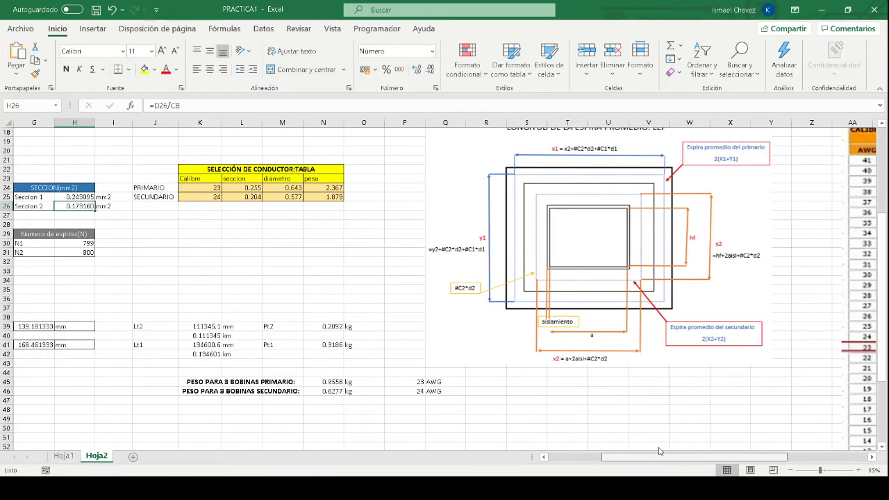
pyautogui.hscroll(7, 668, 295)
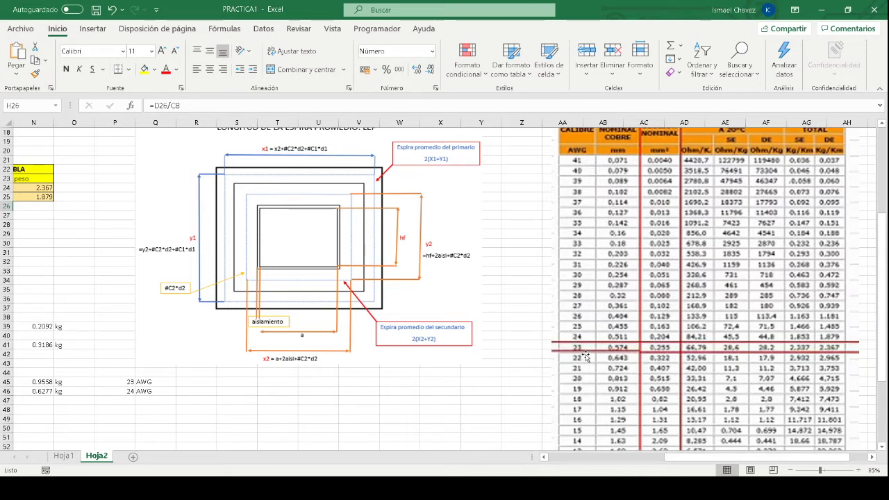
pyautogui.moveTo(674, 457); pyautogui.dragTo(623, 458)
pyautogui.hscroll(-5, 499, 299)
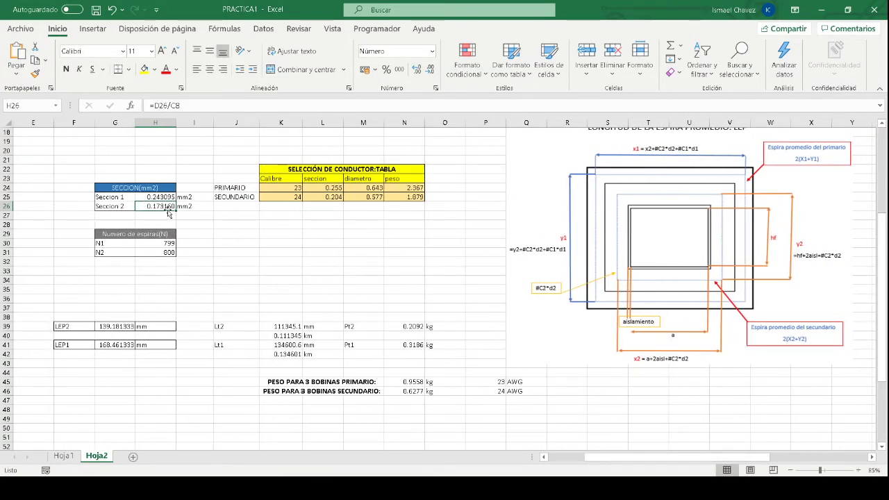
pyautogui.click(291, 191)
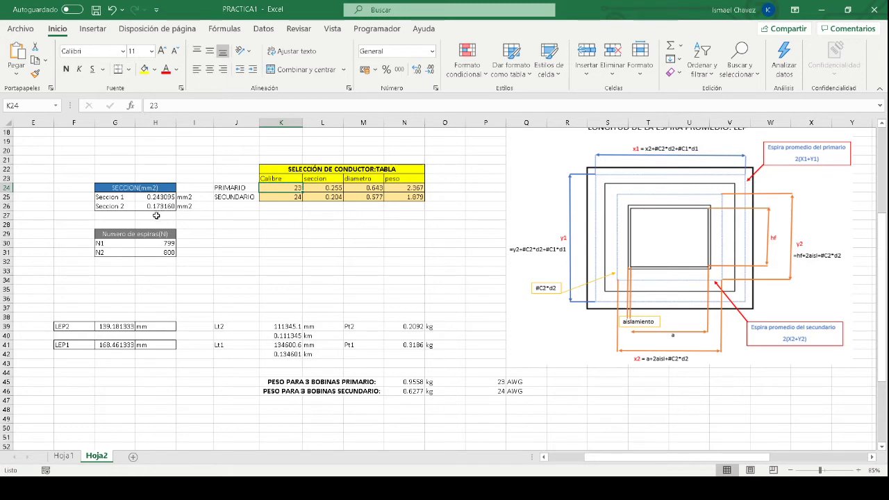
# Step: Consult the AWG table again and check the secondary gauge in K25 and both conductor weights in N24:N25
pyautogui.moveTo(655, 458); pyautogui.dragTo(745, 459)
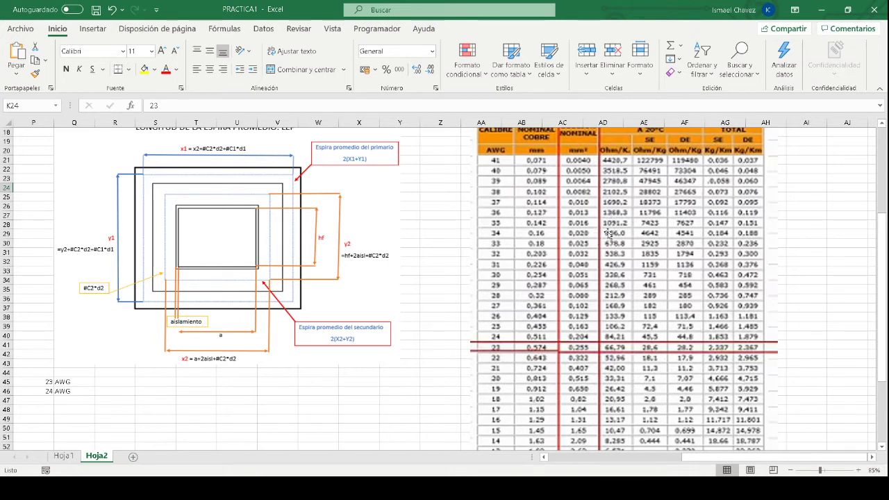
pyautogui.scroll(1, 606, 238)
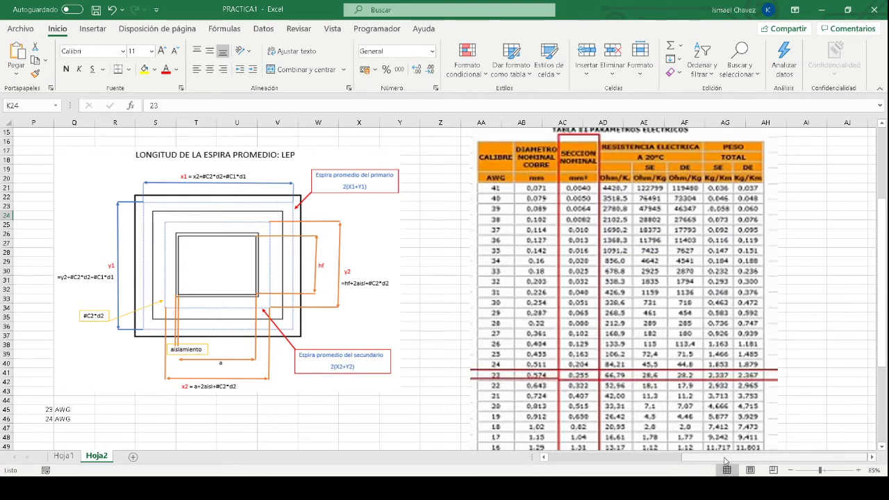
pyautogui.moveTo(725, 457); pyautogui.dragTo(642, 457)
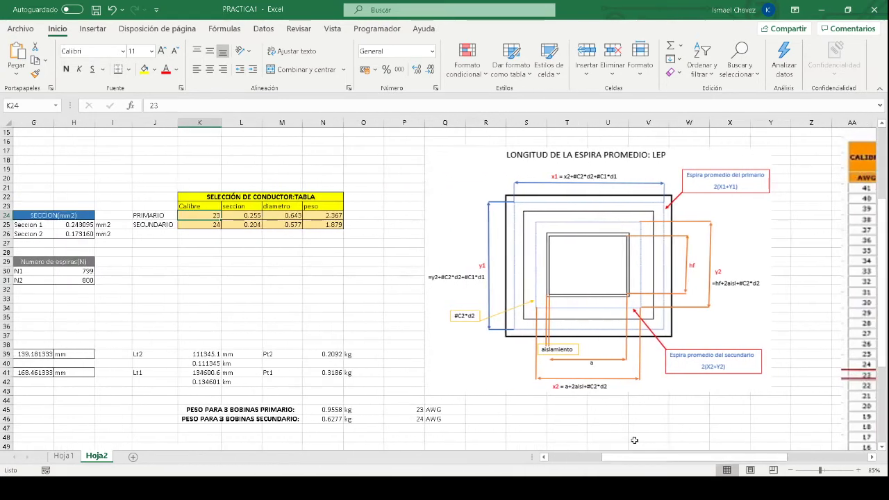
pyautogui.click(191, 226)
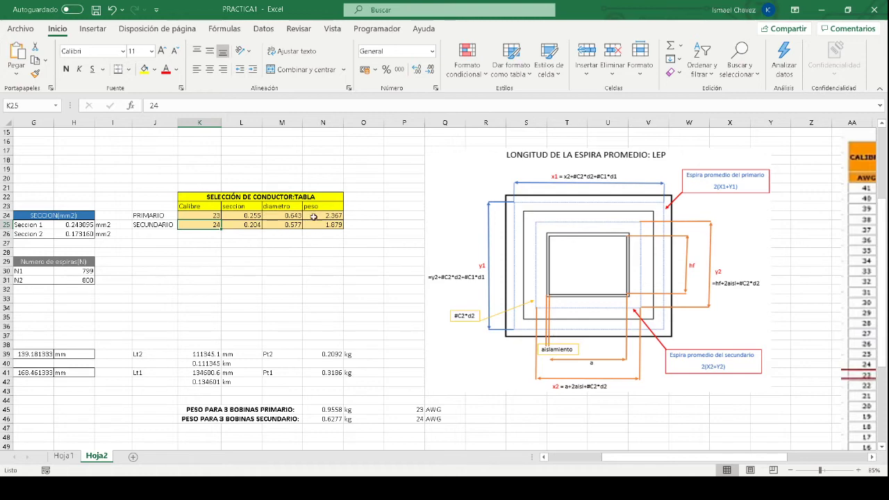
pyautogui.moveTo(612, 457)
pyautogui.mouseDown()
pyautogui.moveTo(688, 457)
pyautogui.moveTo(627, 457)
pyautogui.mouseUp()
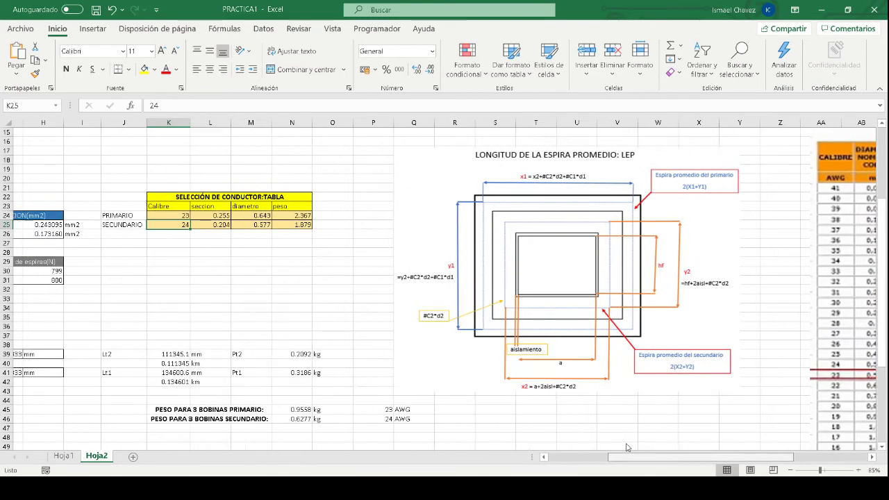
pyautogui.click(280, 224)
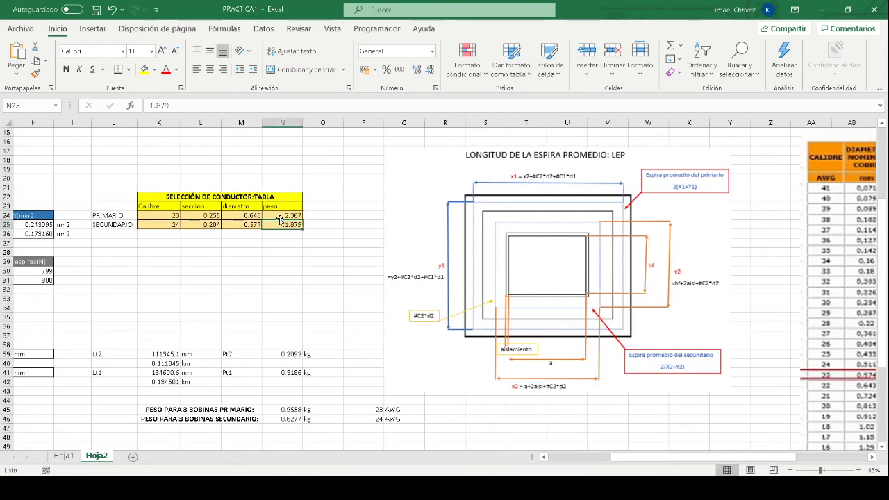
pyautogui.click(280, 216)
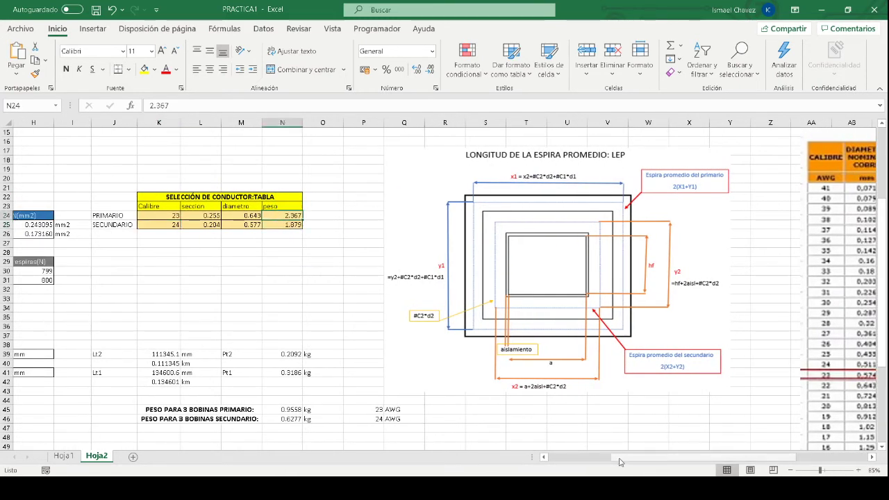
# Step: Examine the primary turns formula in H30 and the phase voltage, frequency, induction and core section cells it references
pyautogui.moveTo(619, 457); pyautogui.dragTo(551, 457)
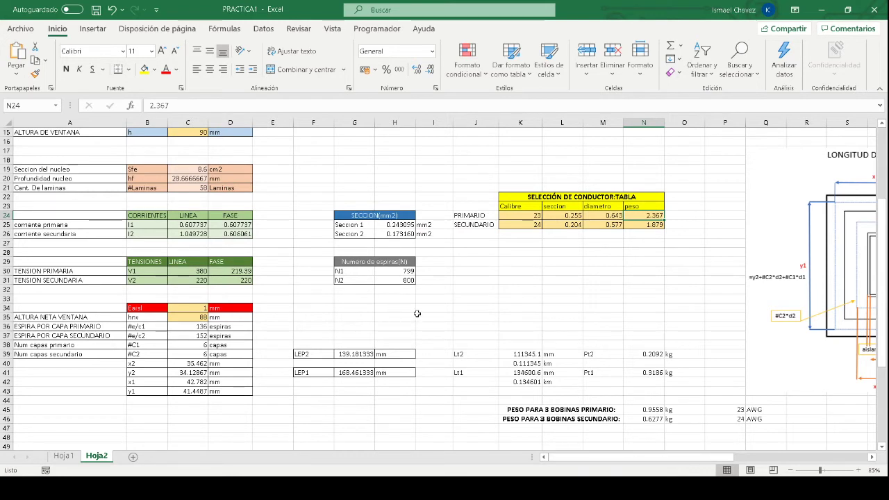
pyautogui.click(391, 278)
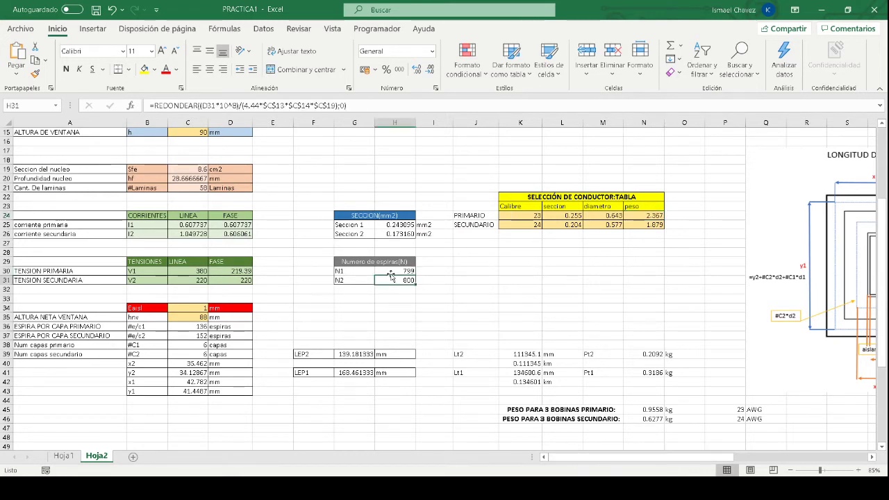
pyautogui.doubleClick(392, 272)
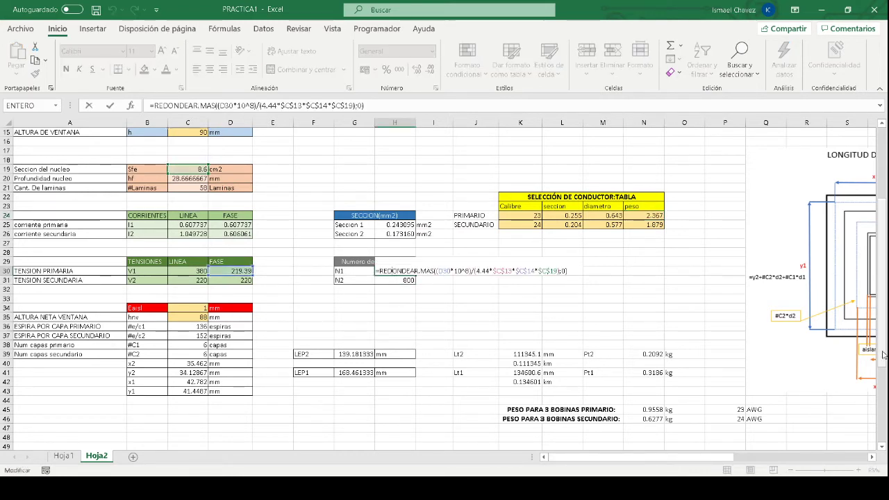
pyautogui.moveTo(885, 336); pyautogui.dragTo(882, 314)
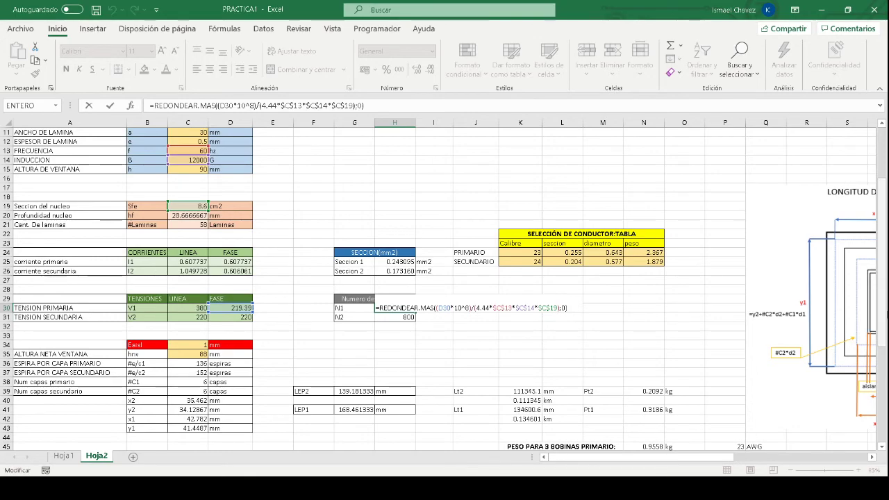
pyautogui.scroll(3, 885, 259)
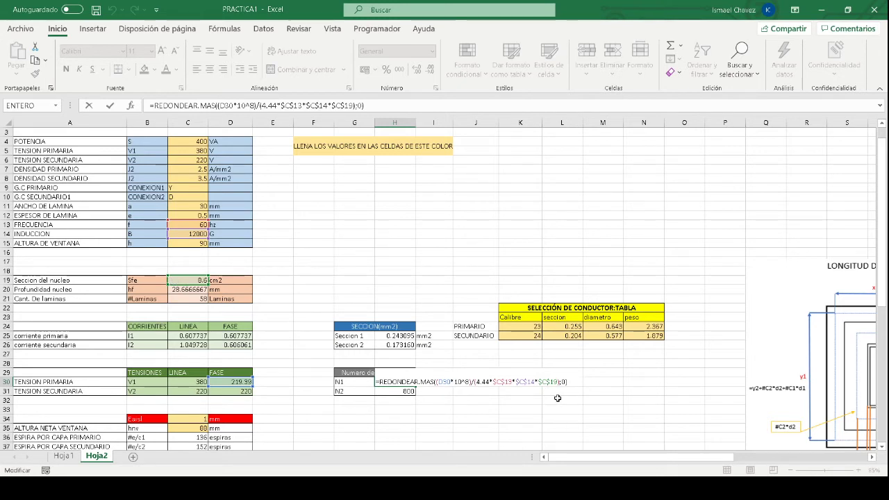
pyautogui.press('Escape')
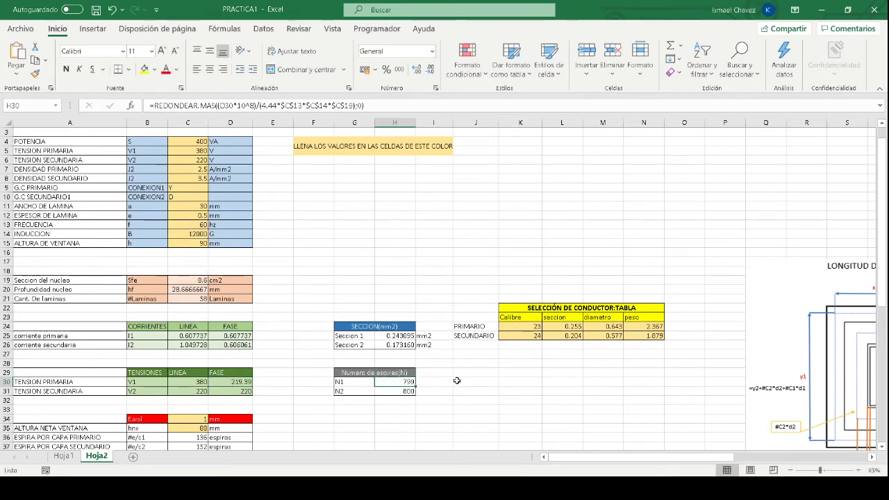
# Step: Examine the rounded secondary turns formula in H31 and the cells it references
pyautogui.click(398, 391)
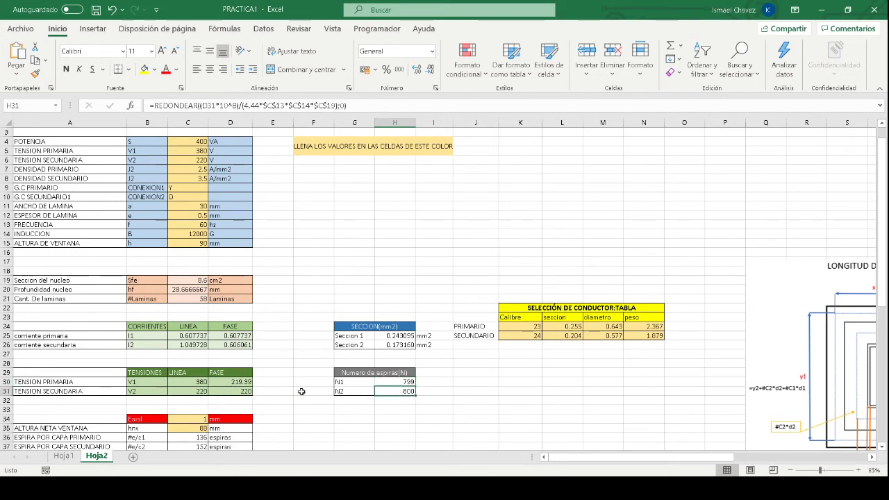
pyautogui.doubleClick(395, 393)
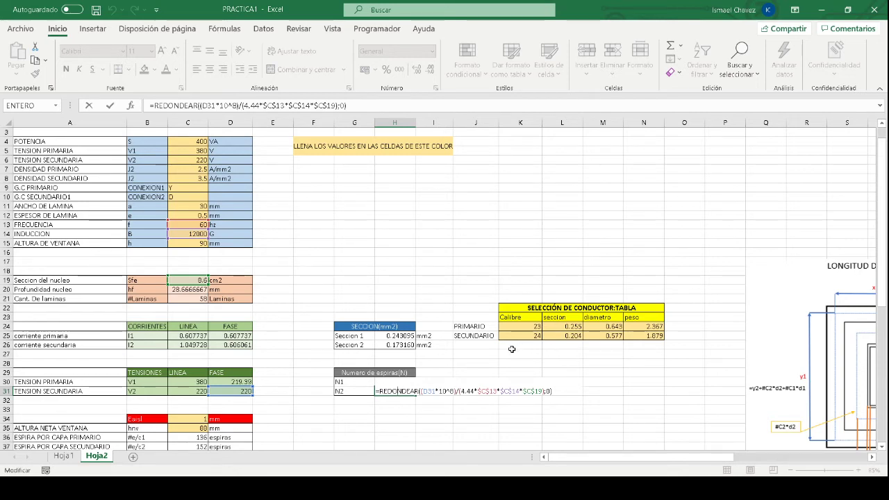
pyautogui.hotkey('ctrl', 'Return')
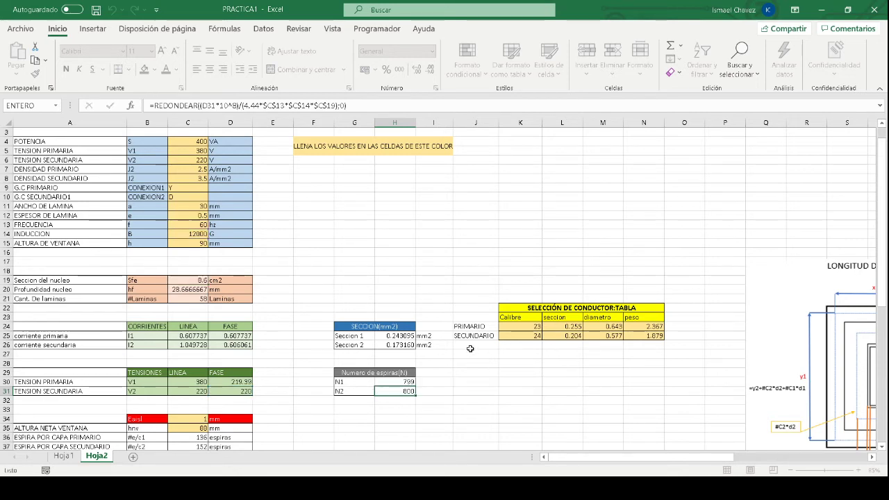
# Step: Examine the rounded-down turns-per-layer formulas for primary and secondary in C36:C37 and the net window height and conductor diameter cells they reference
pyautogui.scroll(-3, 352, 348)
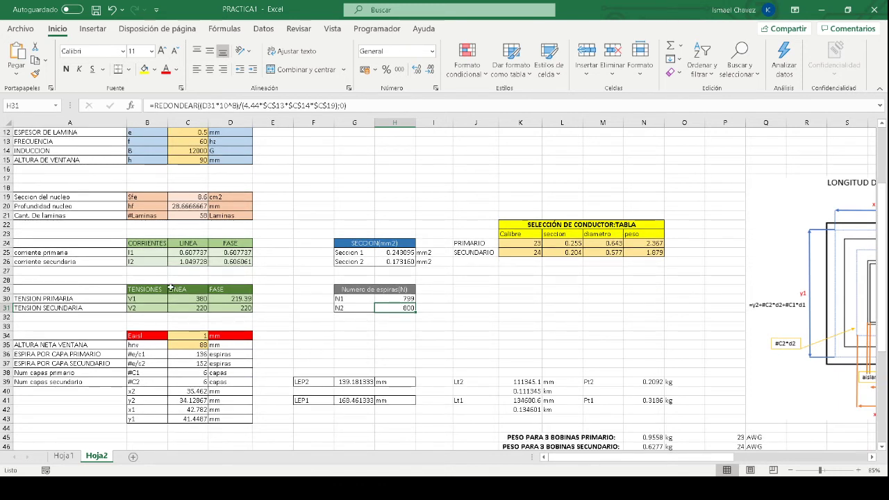
pyautogui.scroll(-1, 299, 319)
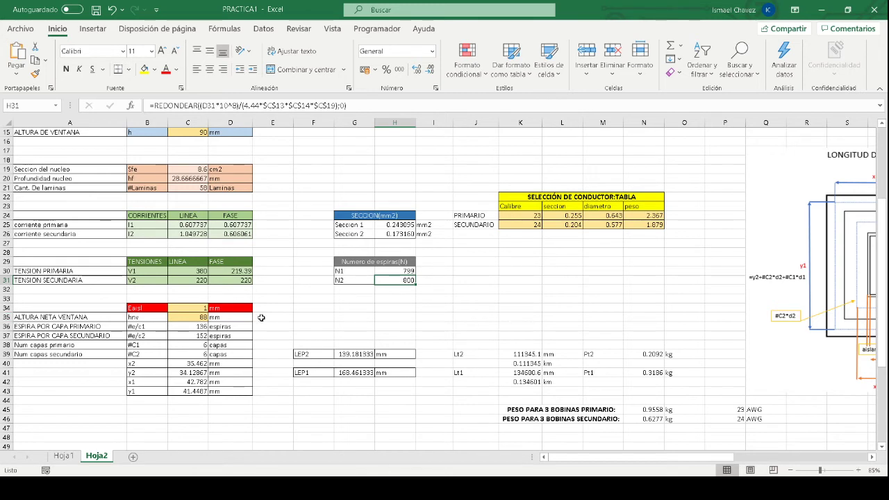
pyautogui.click(189, 326)
pyautogui.doubleClick(190, 326)
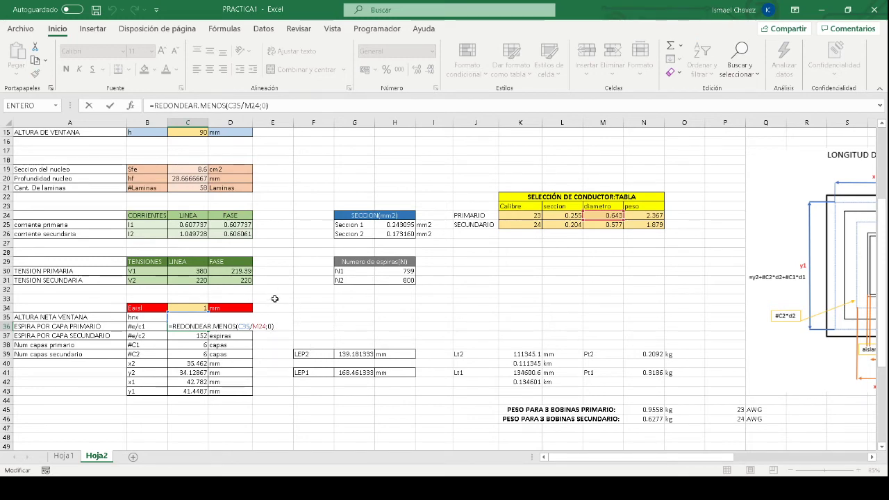
pyautogui.scroll(2, 271, 305)
pyautogui.scroll(3, 177, 280)
pyautogui.scroll(-3, 267, 369)
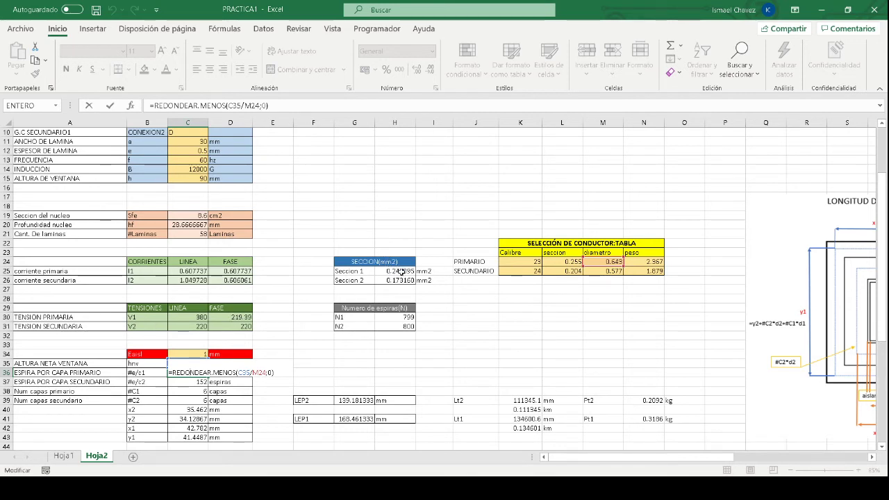
pyautogui.hotkey('ctrl', 'Return')
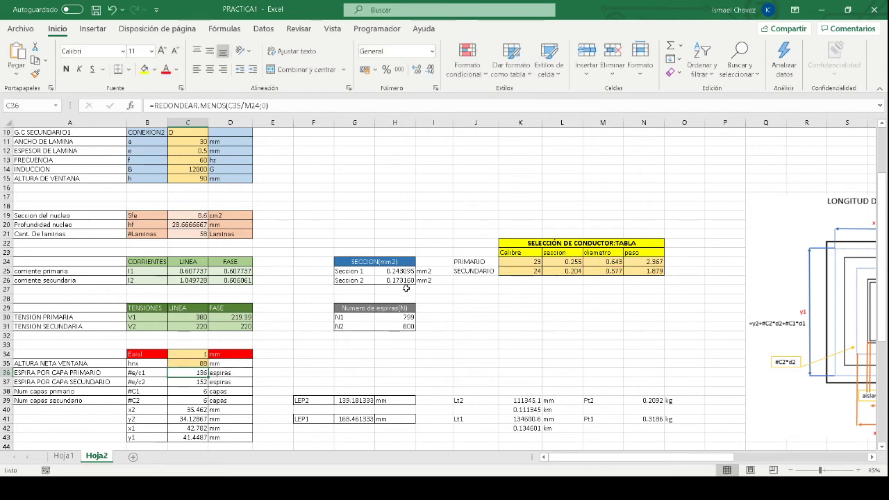
pyautogui.doubleClick(200, 382)
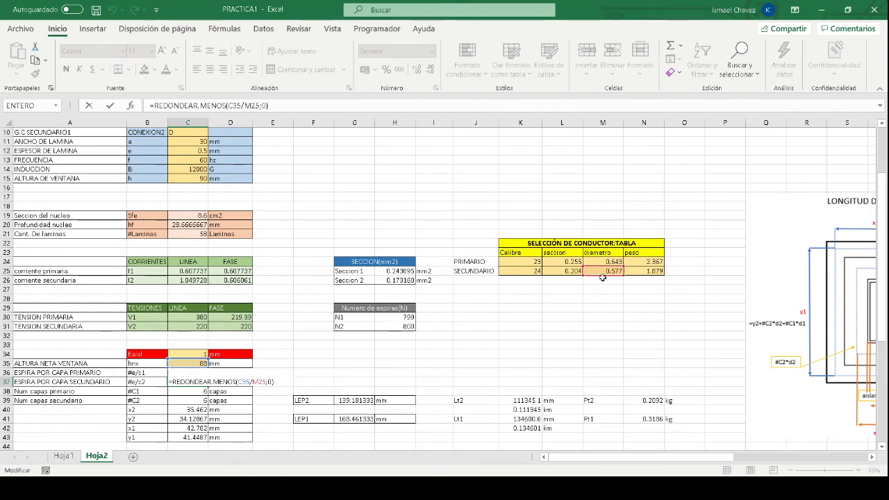
pyautogui.hotkey('ctrl', 'Return')
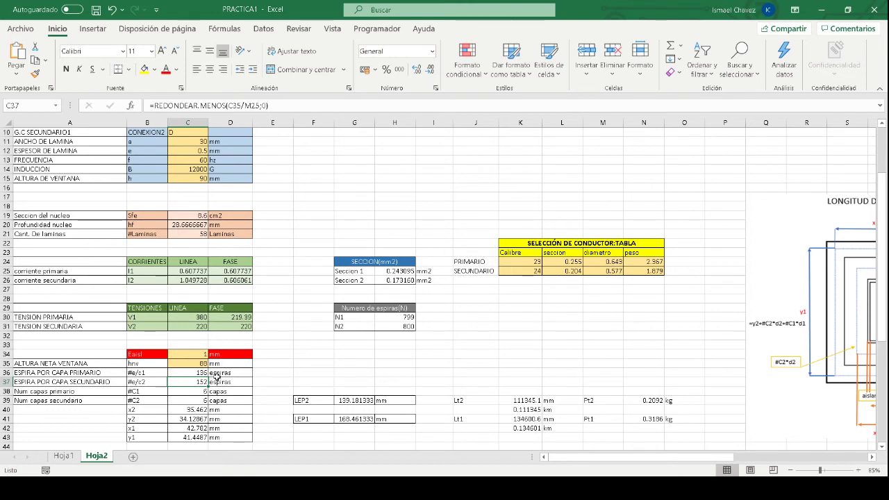
# Step: Examine the rounded-up layer count formulas for primary and secondary in C38:C39 and the turns cells they reference
pyautogui.scroll(-1, 223, 383)
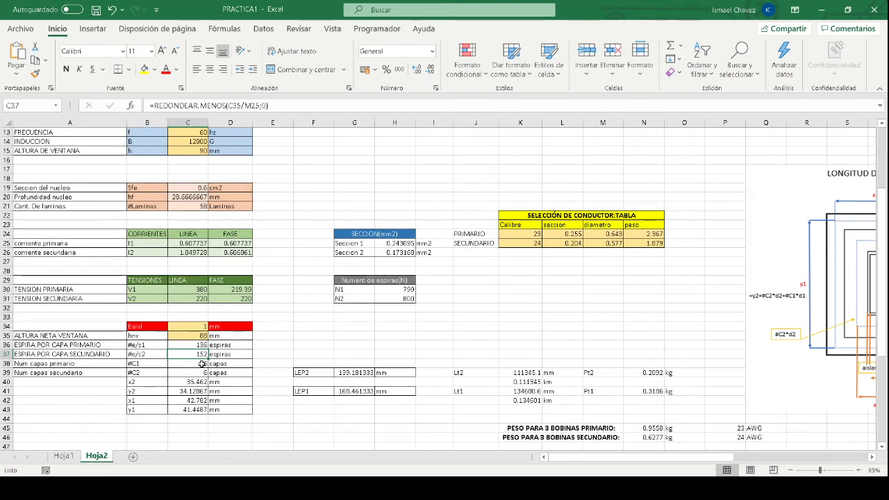
pyautogui.doubleClick(201, 363)
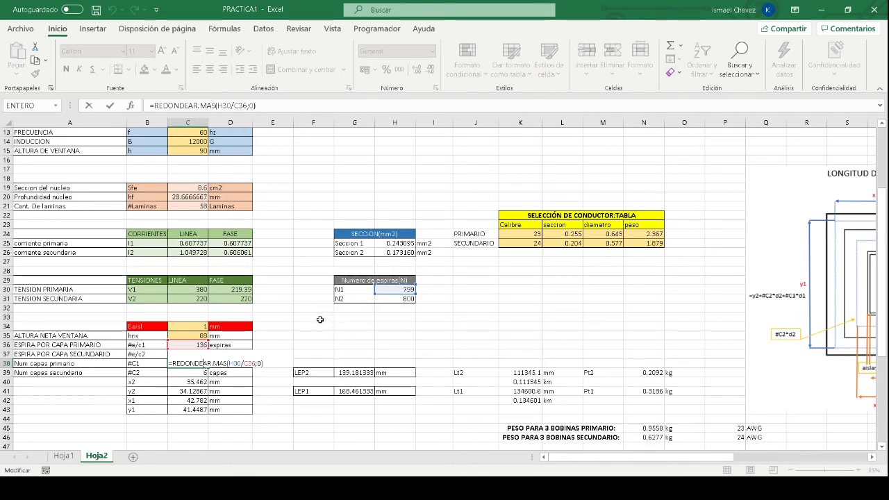
pyautogui.press('Return')
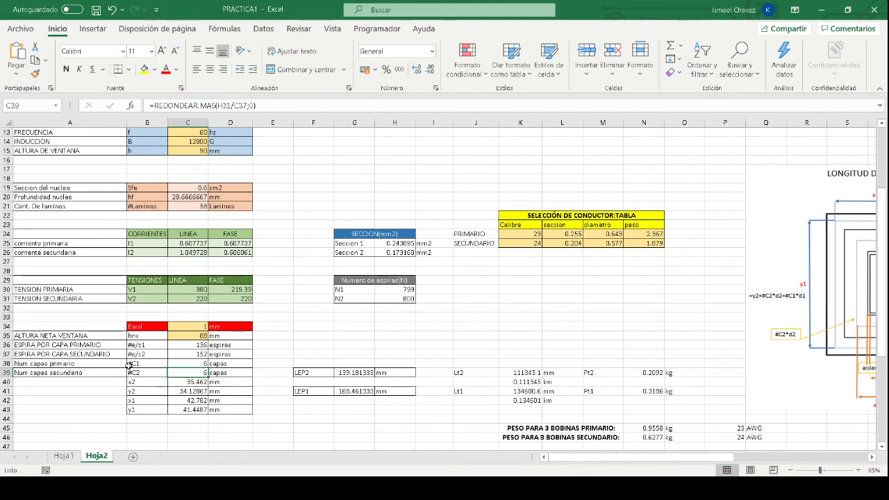
pyautogui.doubleClick(200, 372)
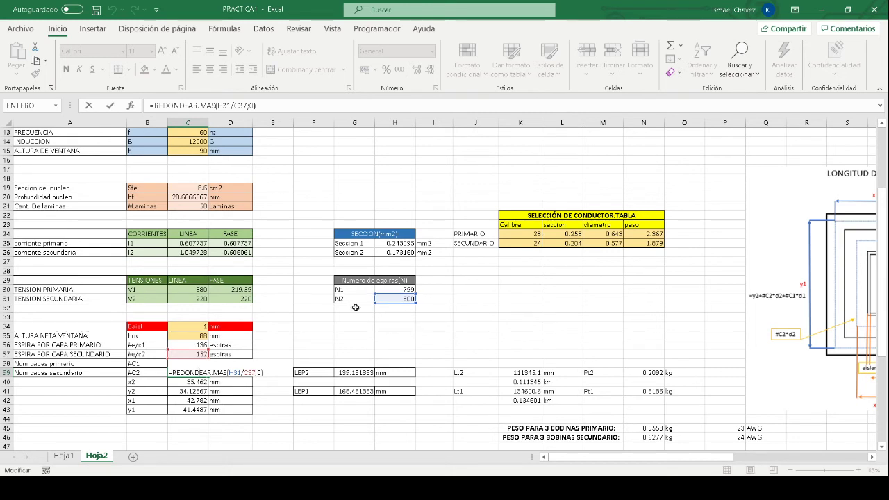
pyautogui.hotkey('ctrl', 'Return')
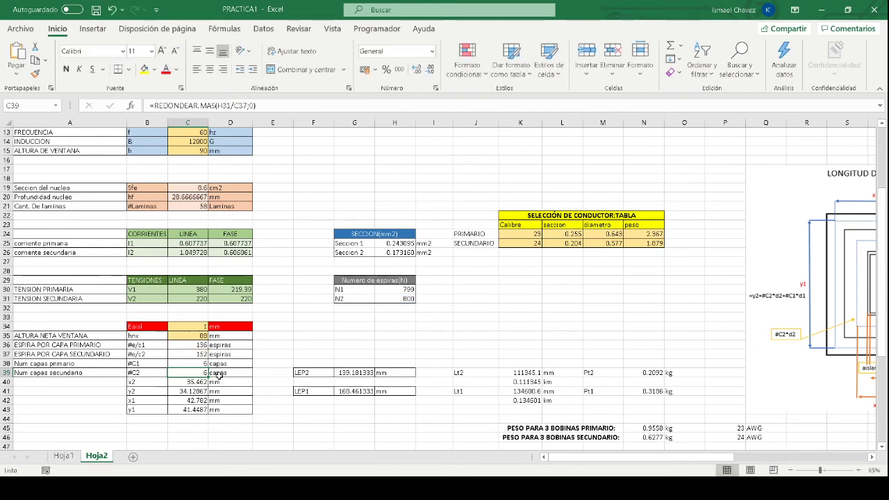
# Step: Examine the secondary average turn length formula in G39 and compare its x2 and y2 references with the LEP diagram
pyautogui.scroll(-1, 234, 364)
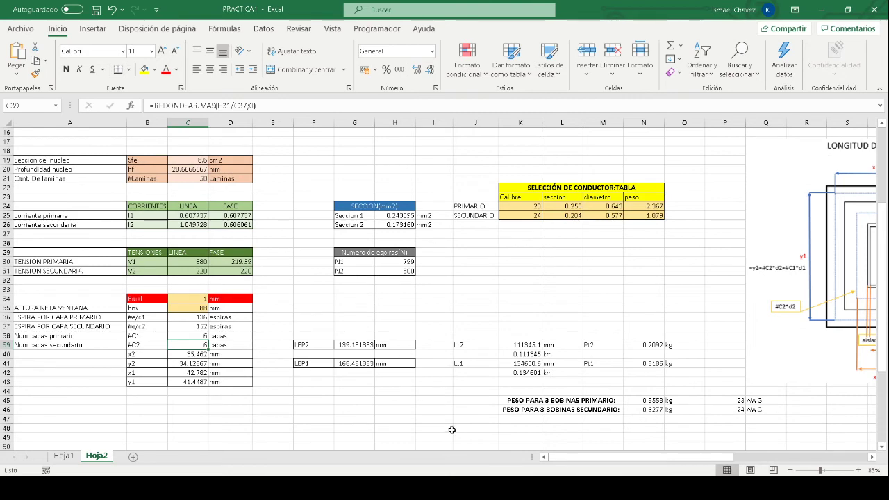
pyautogui.moveTo(583, 462); pyautogui.dragTo(591, 462)
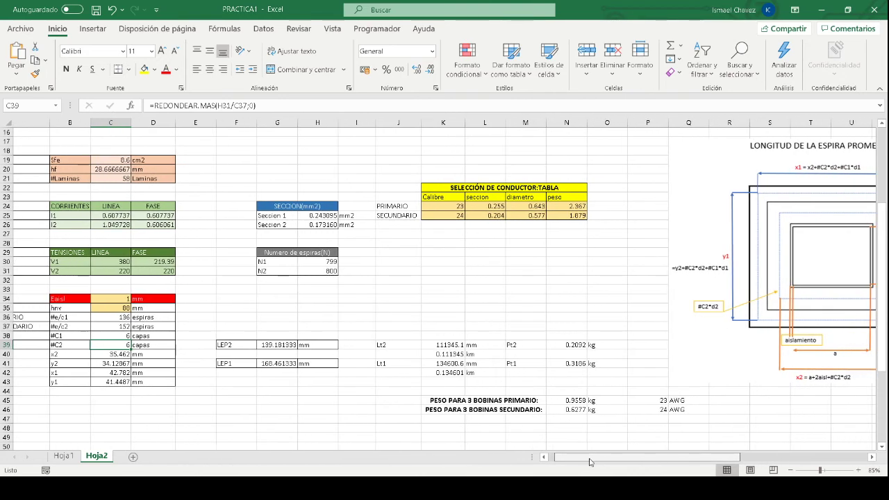
pyautogui.doubleClick(254, 349)
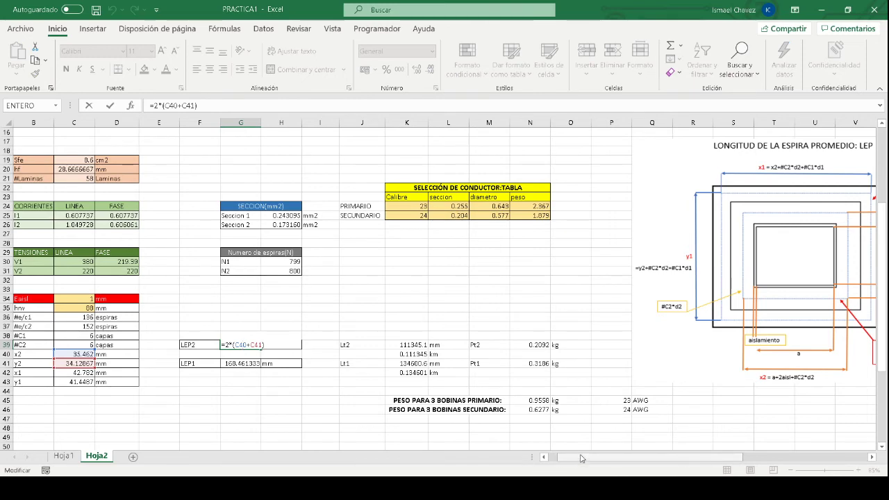
pyautogui.moveTo(582, 458); pyautogui.dragTo(575, 459)
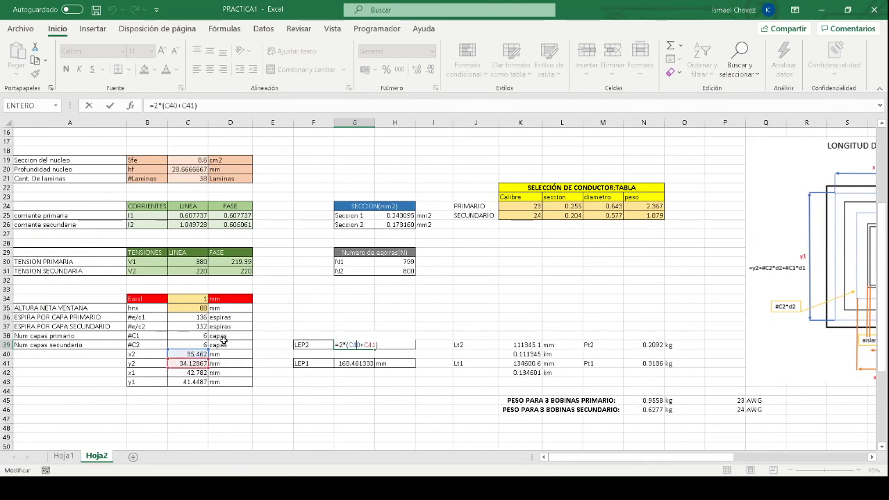
pyautogui.moveTo(584, 458); pyautogui.dragTo(553, 462)
pyautogui.hotkey('ctrl', 'Return')
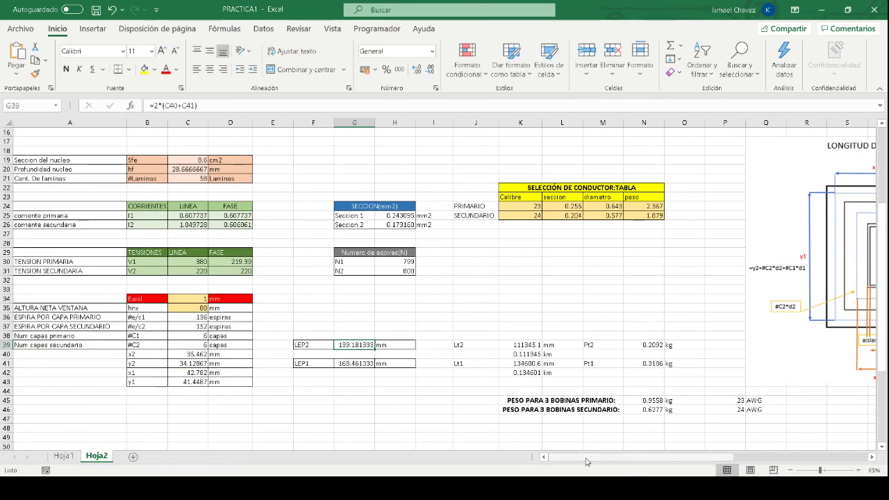
# Step: Examine the secondary coil weight formula in N39 and the wire length and unit weight cells it references
pyautogui.moveTo(577, 459); pyautogui.dragTo(595, 460)
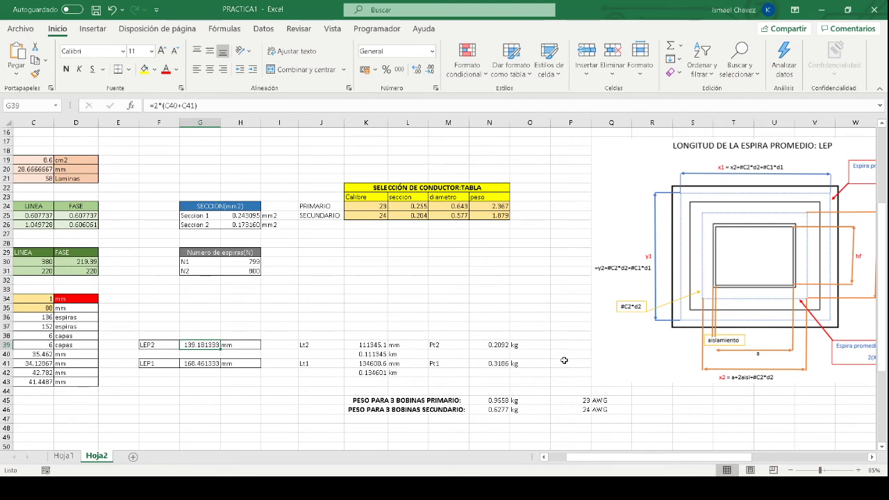
pyautogui.click(491, 343)
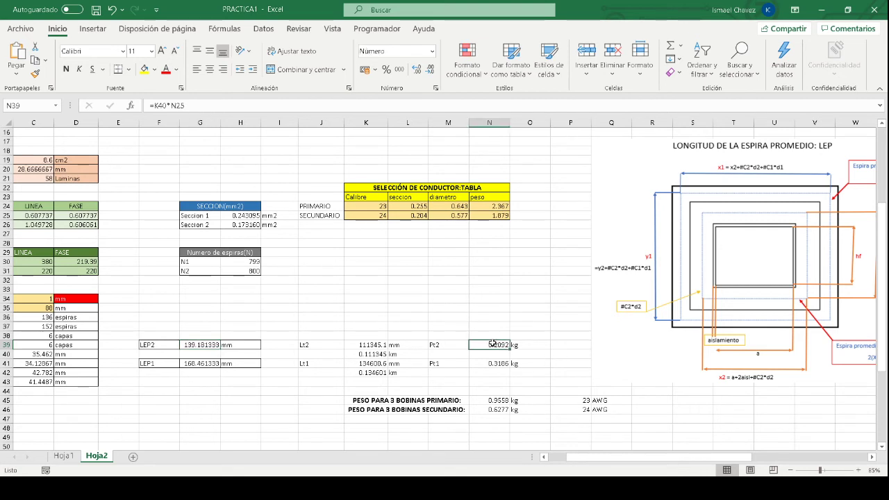
pyautogui.doubleClick(493, 344)
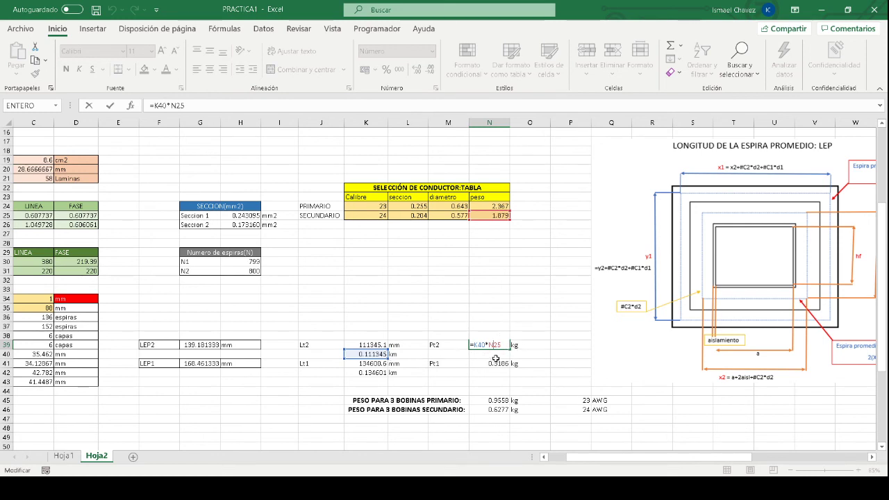
pyautogui.hotkey('ctrl', 'Return')
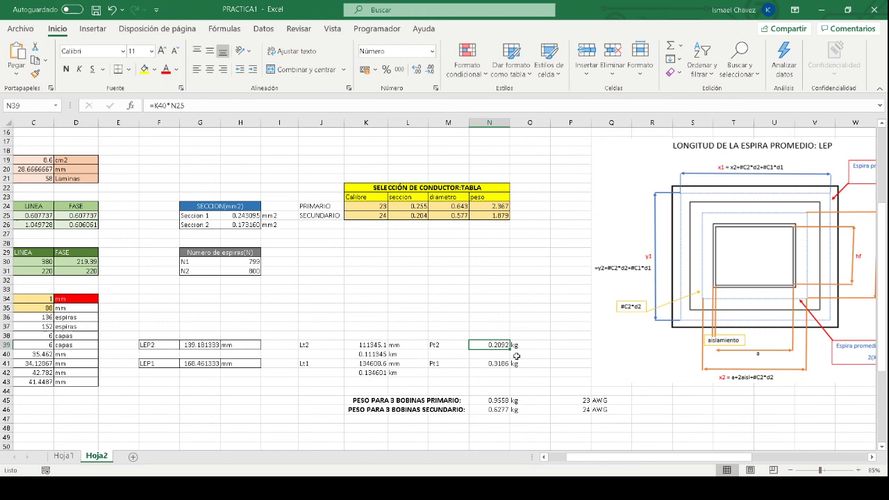
# Step: Examine the primary coil weight formula in N41 and its references to the length in K42 and the conductor weight in N24
pyautogui.click(490, 365)
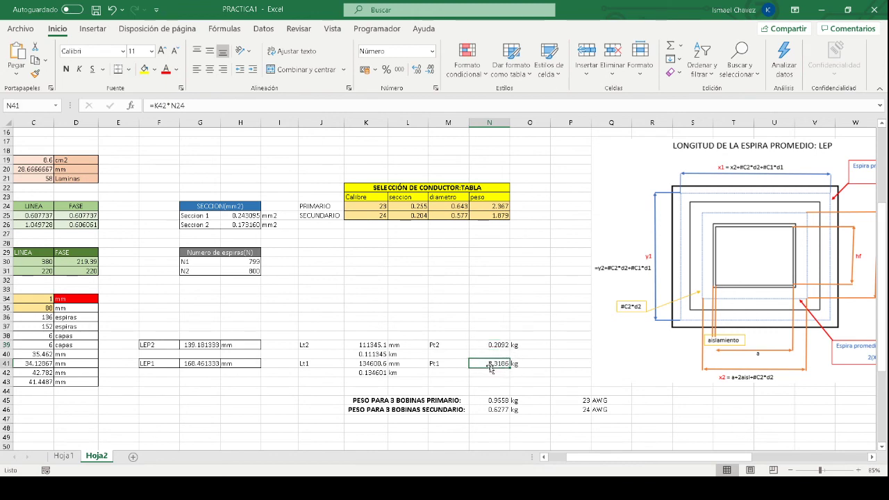
pyautogui.press('Down')
pyautogui.press('Down')
pyautogui.press('Down')
pyautogui.click(490, 364)
pyautogui.doubleClick(489, 364)
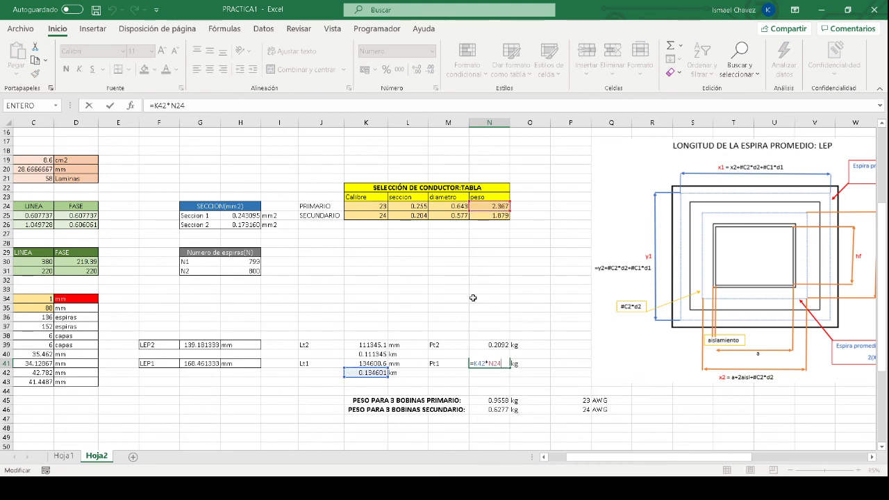
pyautogui.hotkey('ctrl', 'Return')
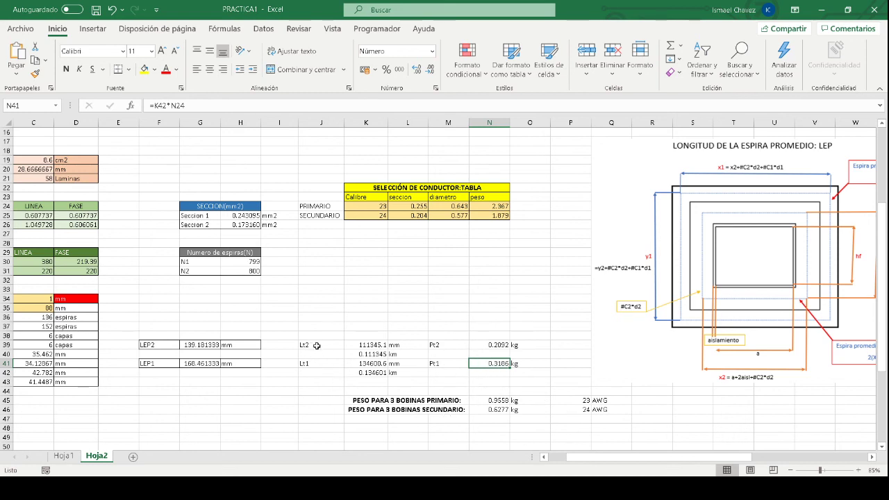
# Step: Check the three-coil weight formulas for the primary in N45 and the secondary in N46
pyautogui.click(498, 401)
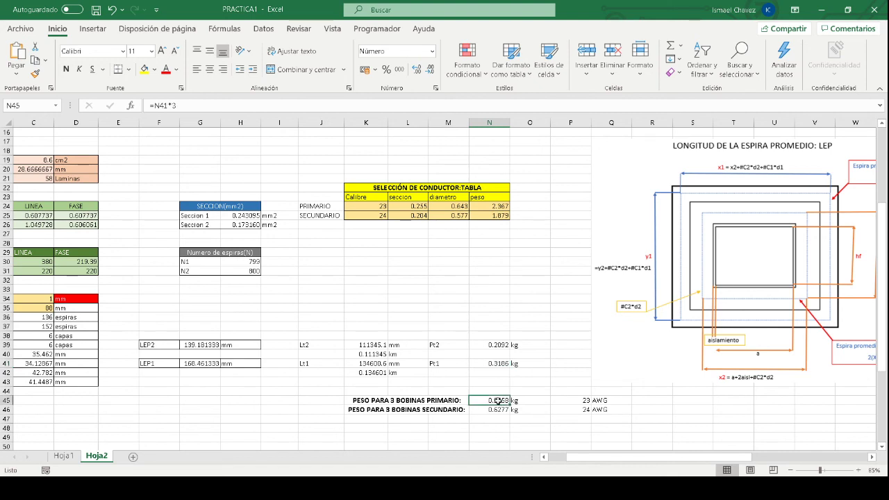
pyautogui.doubleClick(498, 402)
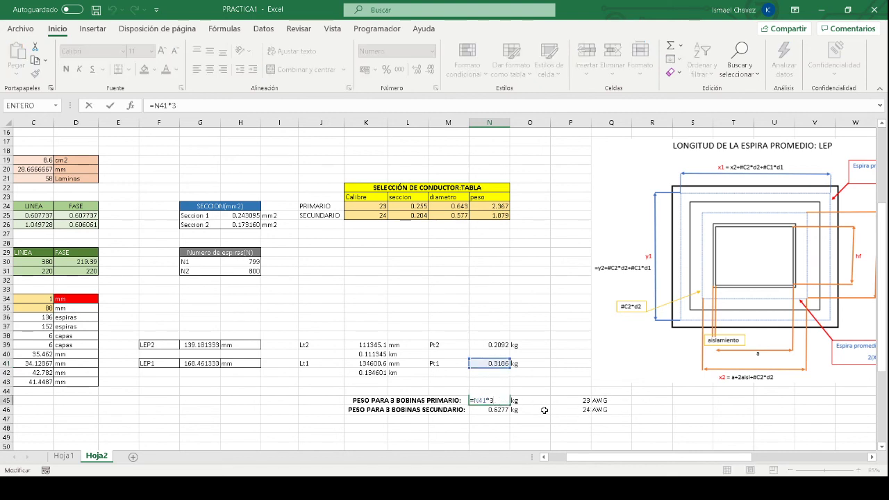
pyautogui.press('Escape')
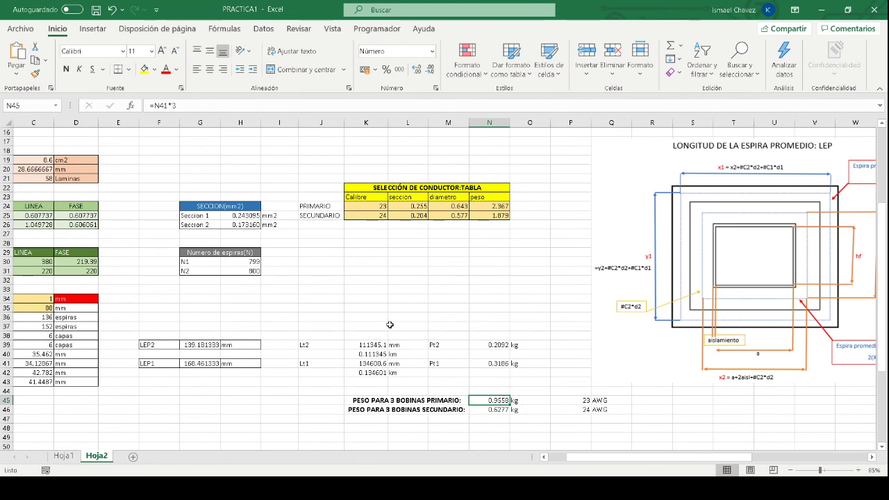
pyautogui.click(501, 409)
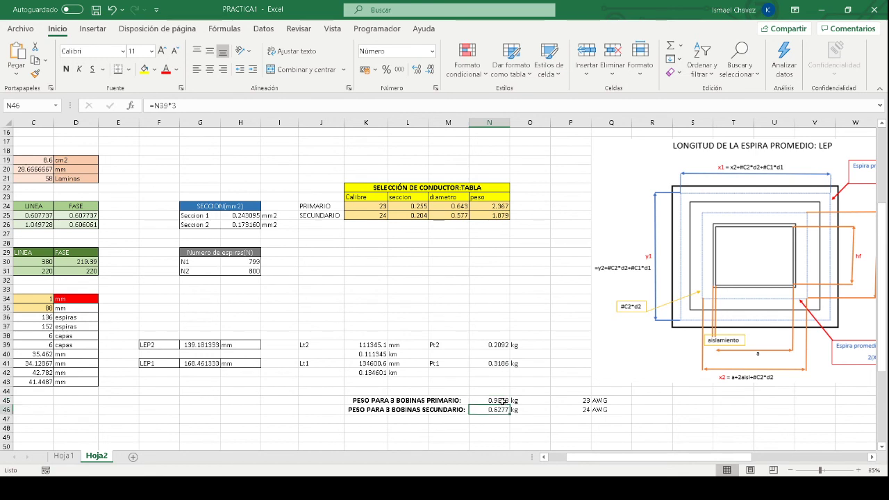